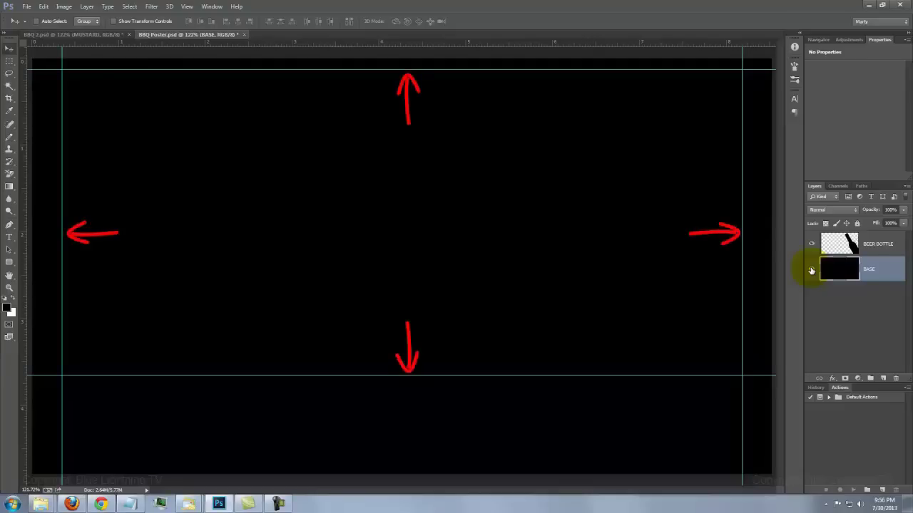
- Toggle the BASE layer off and on, then hide BEER BOTTLE so only black BASE shows
{"action": "left_click", "coordinate": [811, 271]}
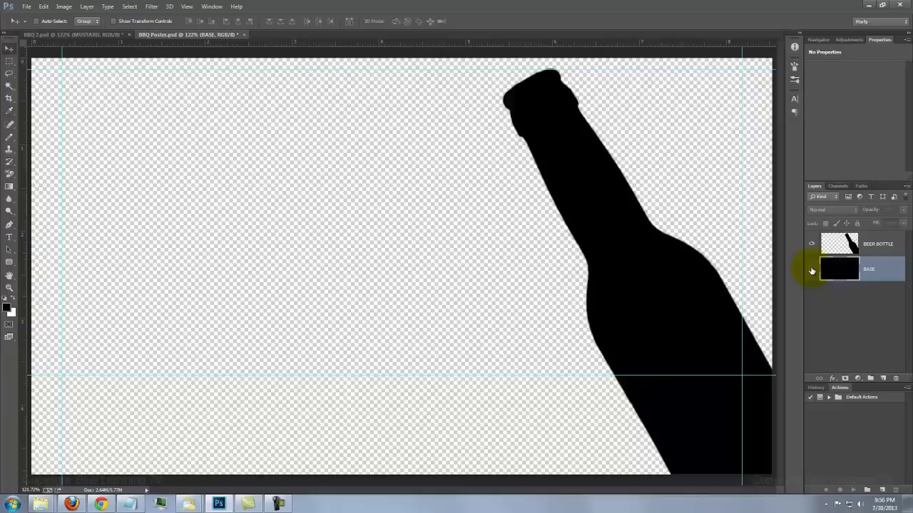
{"action": "left_click", "coordinate": [811, 271]}
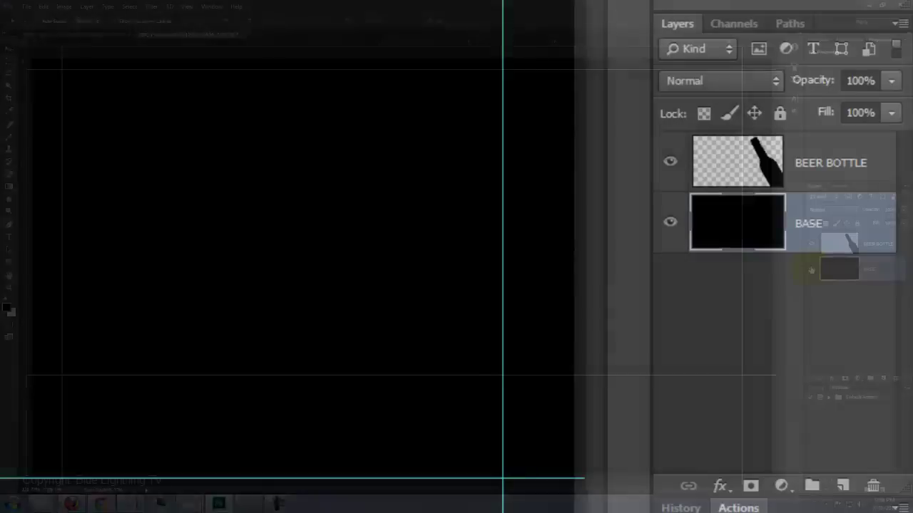
{"action": "left_click", "coordinate": [811, 245]}
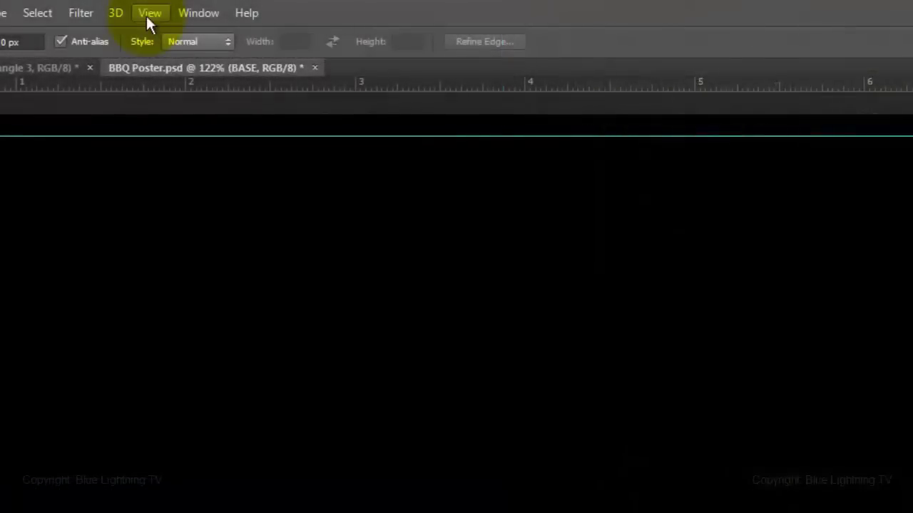
- Enable snapping, marquee-select the guide-framed rectangle, and set the foreground colour to 00ccff
{"action": "left_click", "coordinate": [149, 13]}
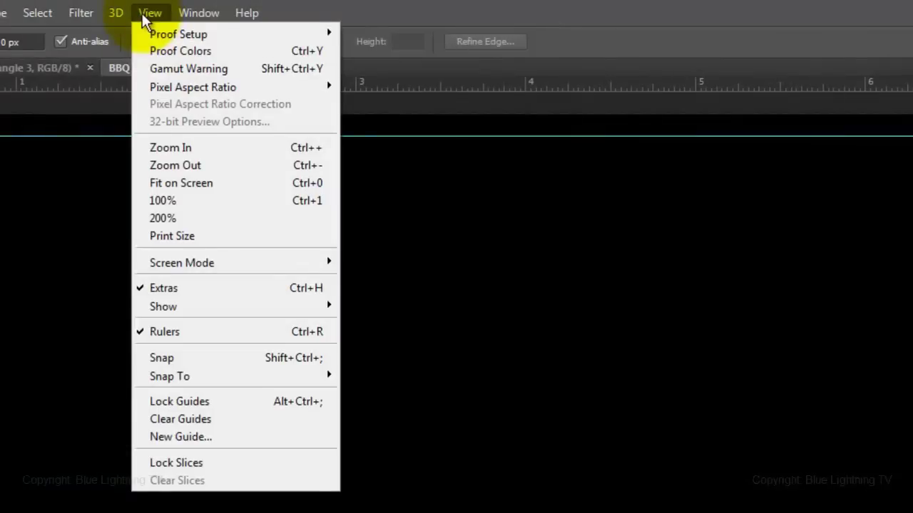
{"action": "left_click", "coordinate": [181, 359]}
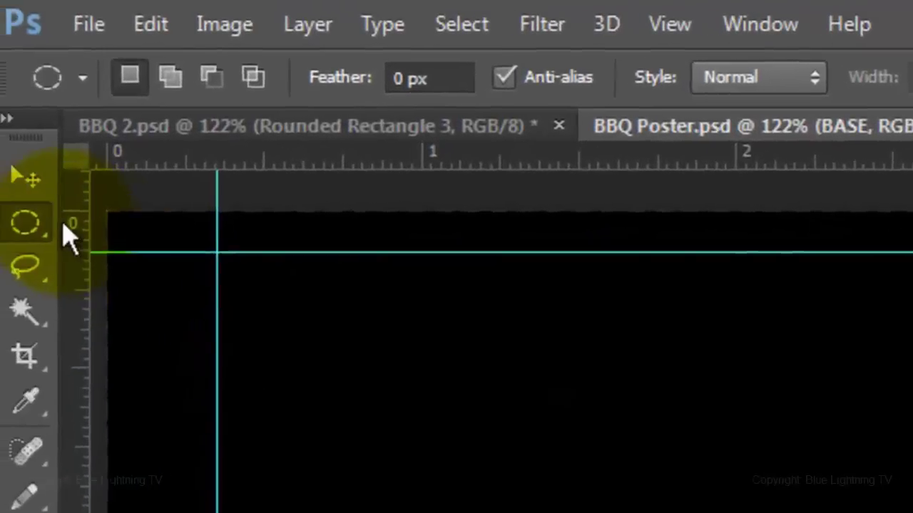
{"action": "right_click", "coordinate": [63, 227]}
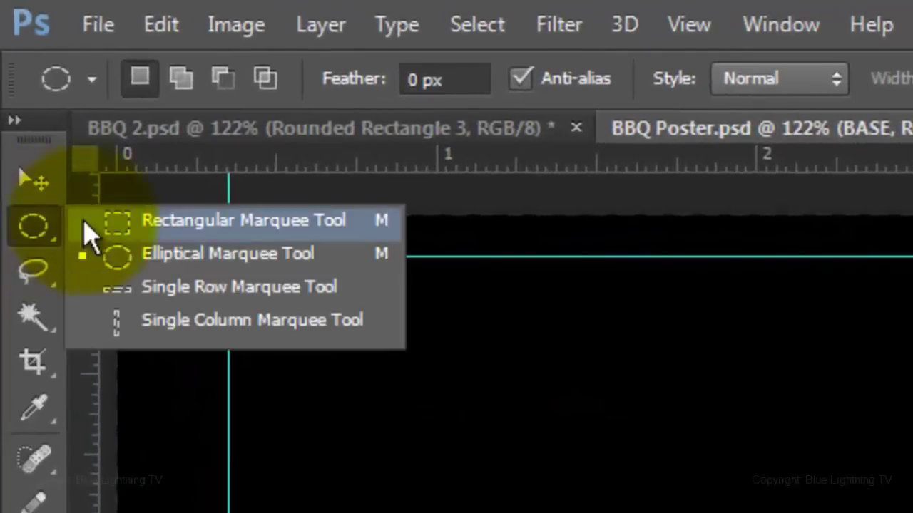
{"action": "left_click", "coordinate": [155, 228]}
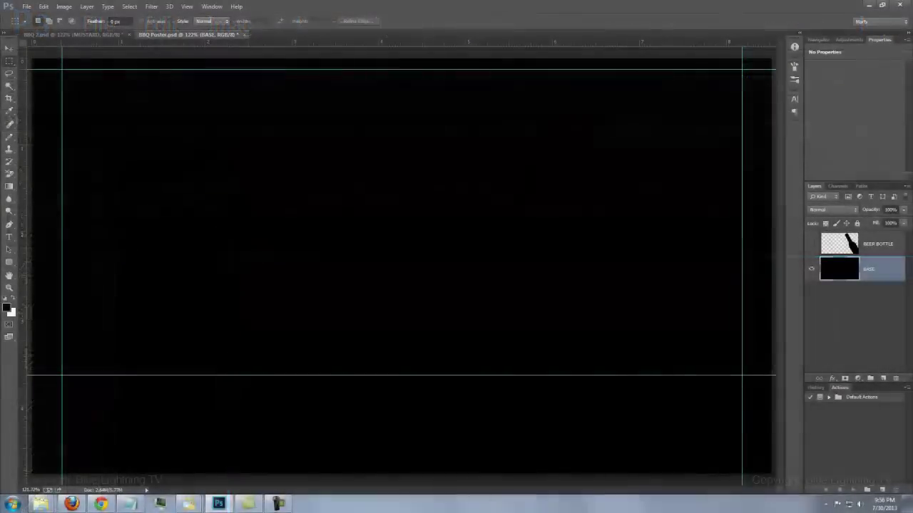
{"action": "left_click_drag", "start_coordinate": [228, 257], "coordinate": [912, 512]}
{"action": "left_click_drag", "start_coordinate": [255, 168], "coordinate": [742, 376]}
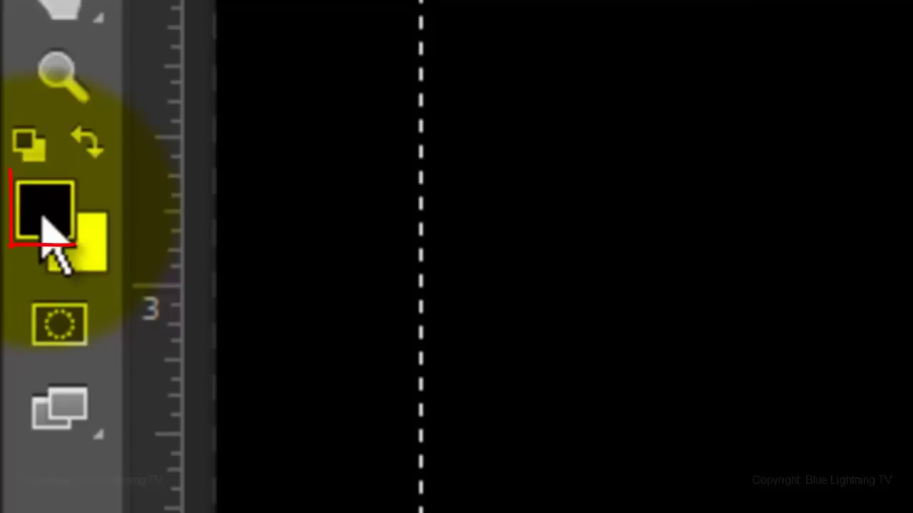
{"action": "left_click", "coordinate": [6, 308]}
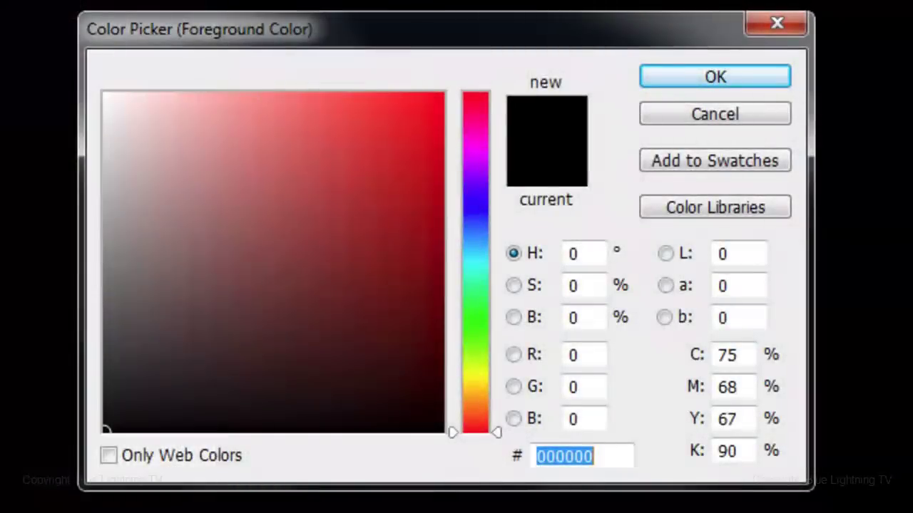
{"action": "type", "text": "00"}
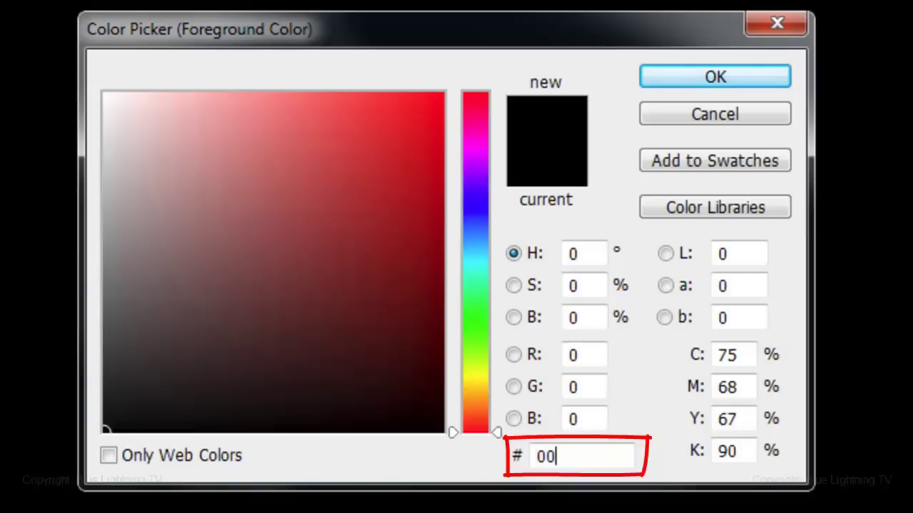
{"action": "type", "text": "ccff"}
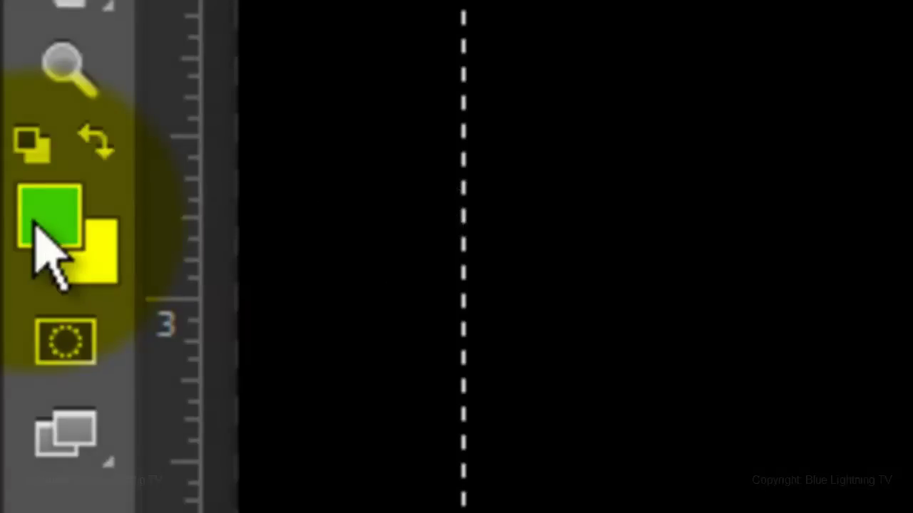
- Fill the rectangle with 00ccff, mask BEER BOTTLE to the selection, then hide that layer
{"action": "key", "text": "alt+Delete"}
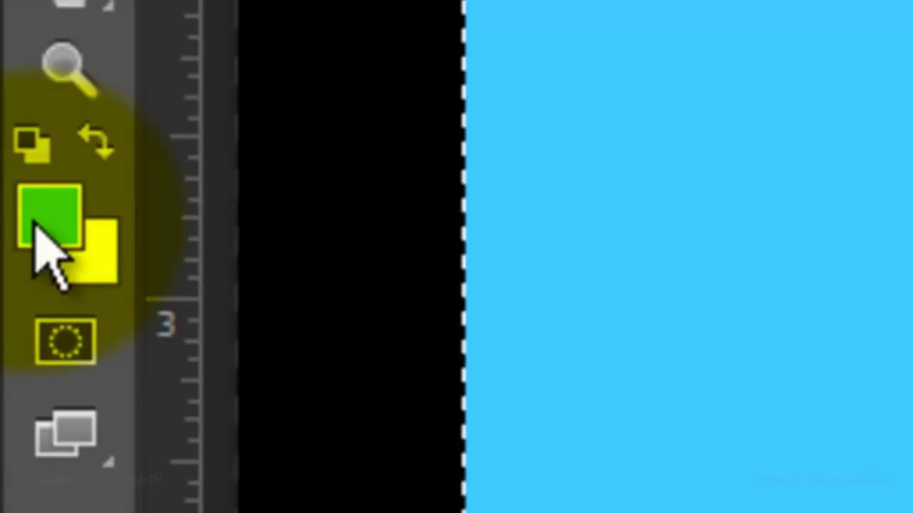
{"action": "key", "text": "ctrl+h"}
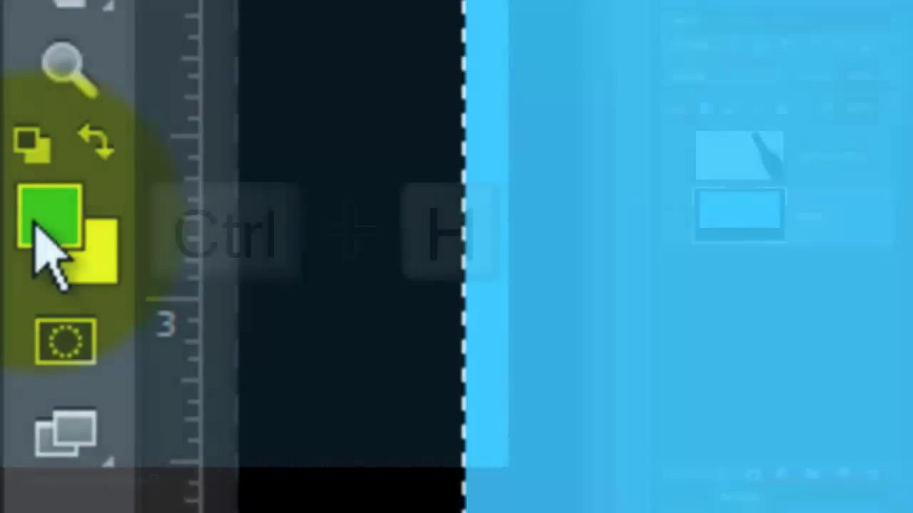
{"action": "left_click", "coordinate": [672, 157]}
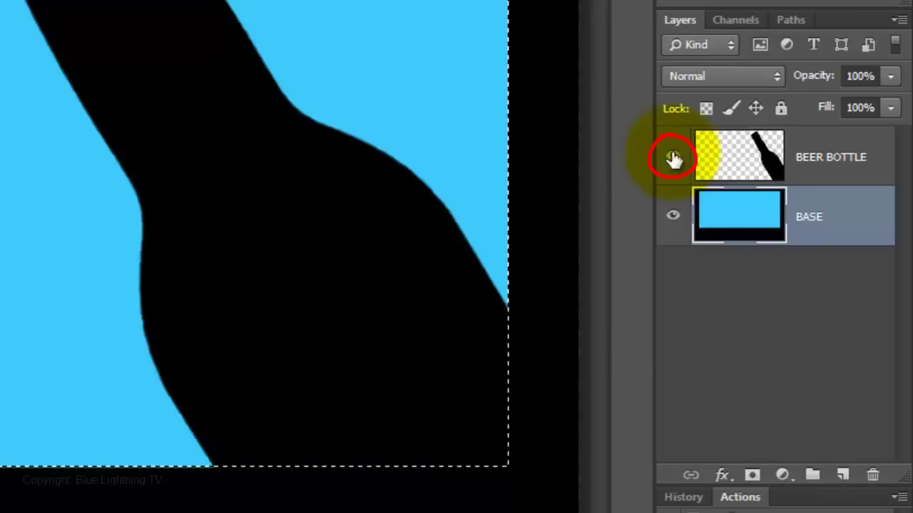
{"action": "left_click", "coordinate": [747, 158]}
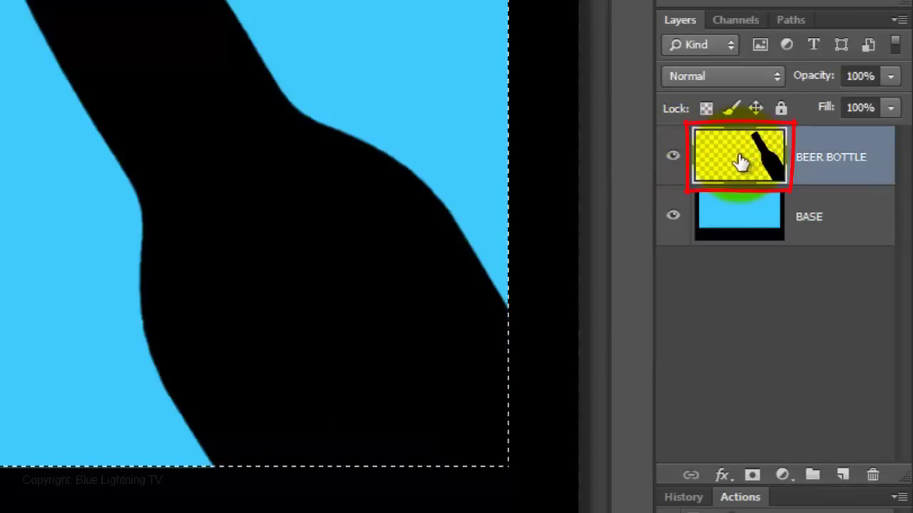
{"action": "left_click", "coordinate": [752, 475]}
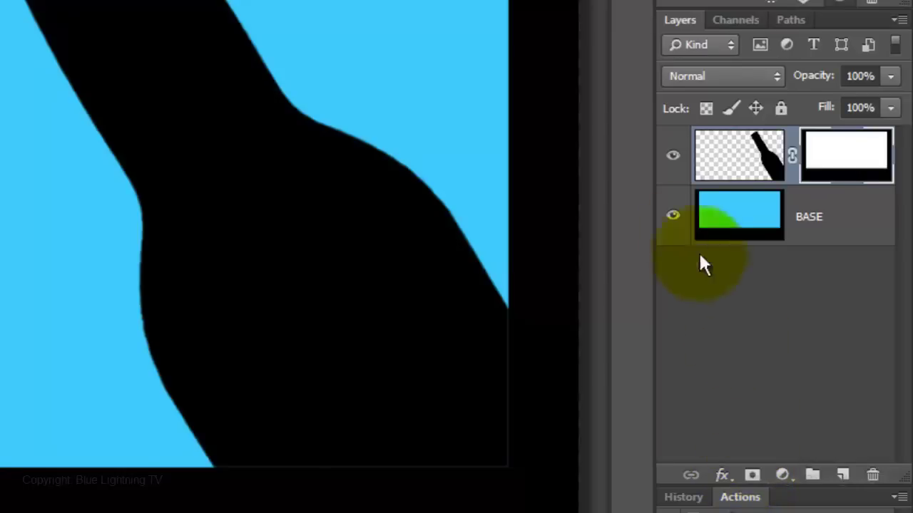
{"action": "left_click", "coordinate": [671, 156]}
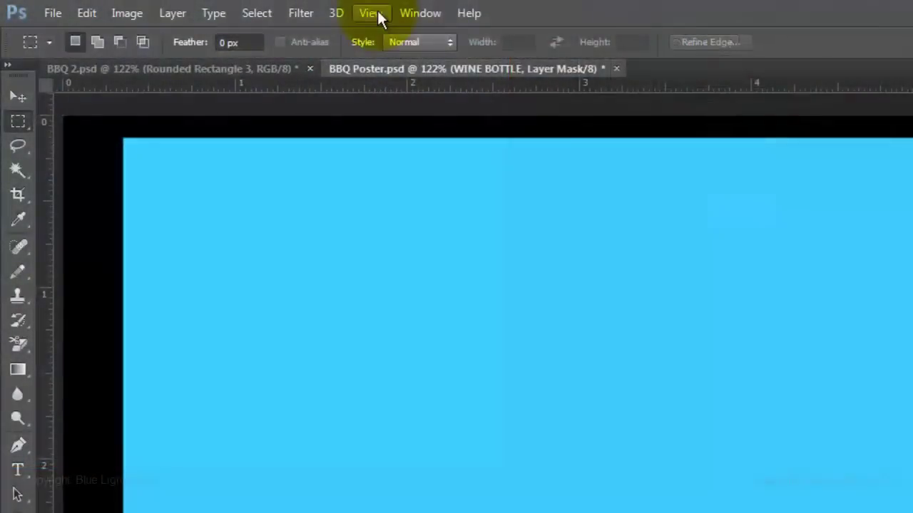
- Turn off snapping and set the Horizontal Type tool to Futurist Fixed-width at 222 pt
{"action": "left_click", "coordinate": [372, 14]}
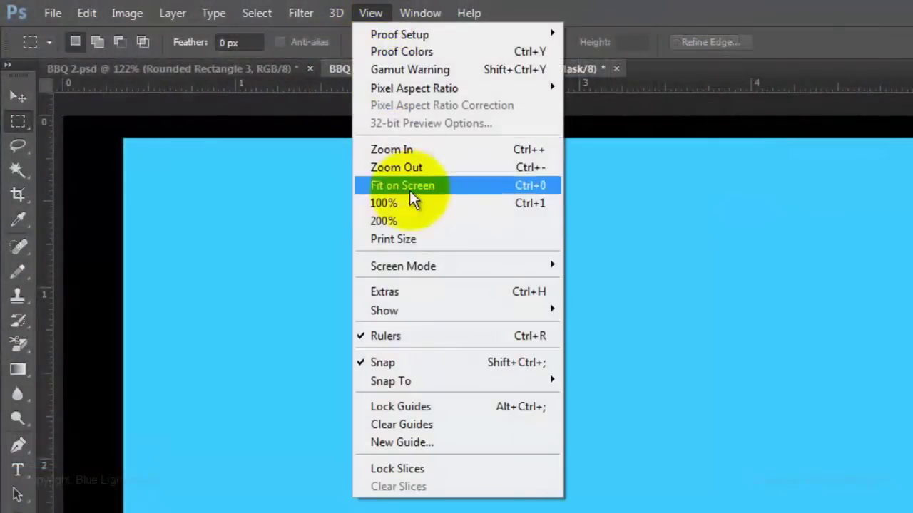
{"action": "left_click", "coordinate": [399, 364]}
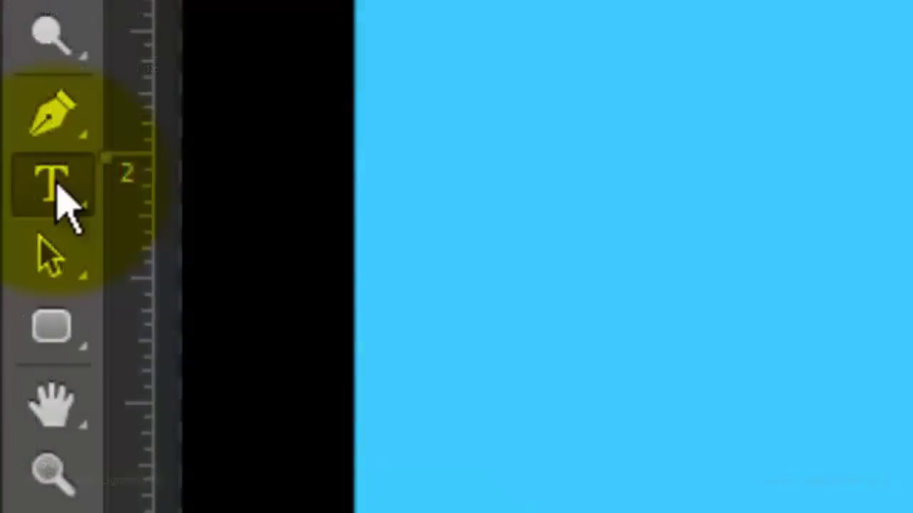
{"action": "left_click", "coordinate": [59, 193]}
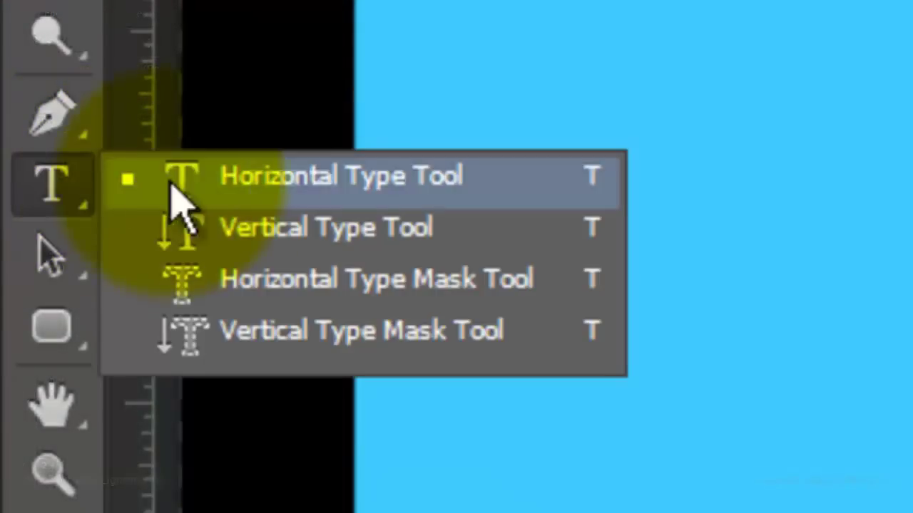
{"action": "left_click", "coordinate": [277, 187]}
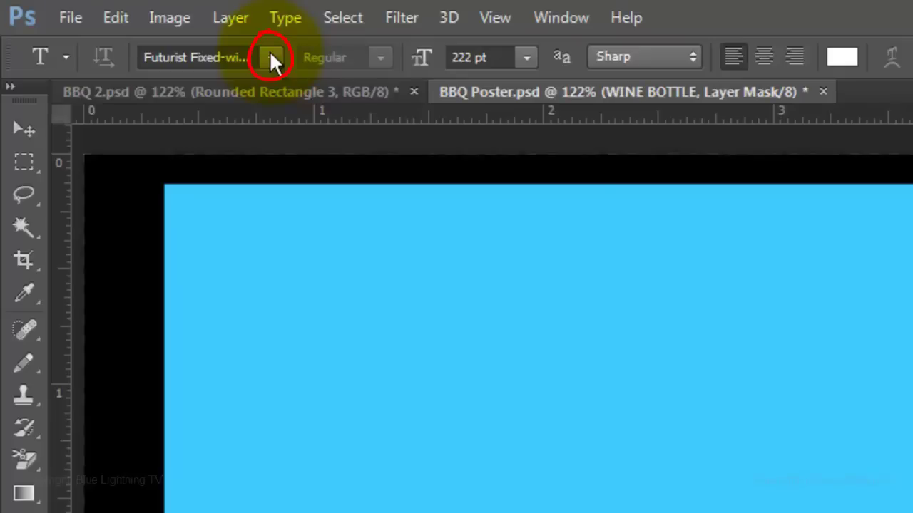
{"action": "left_click", "coordinate": [273, 59]}
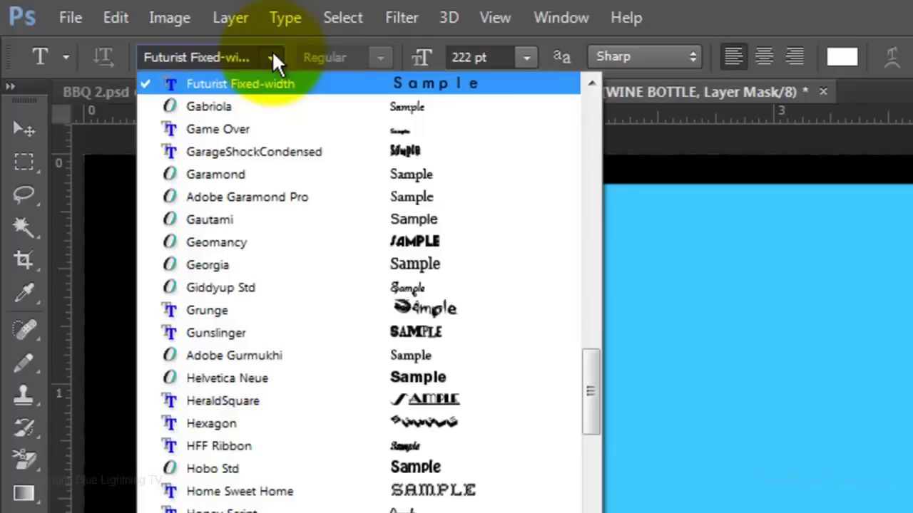
{"action": "left_click", "coordinate": [273, 53]}
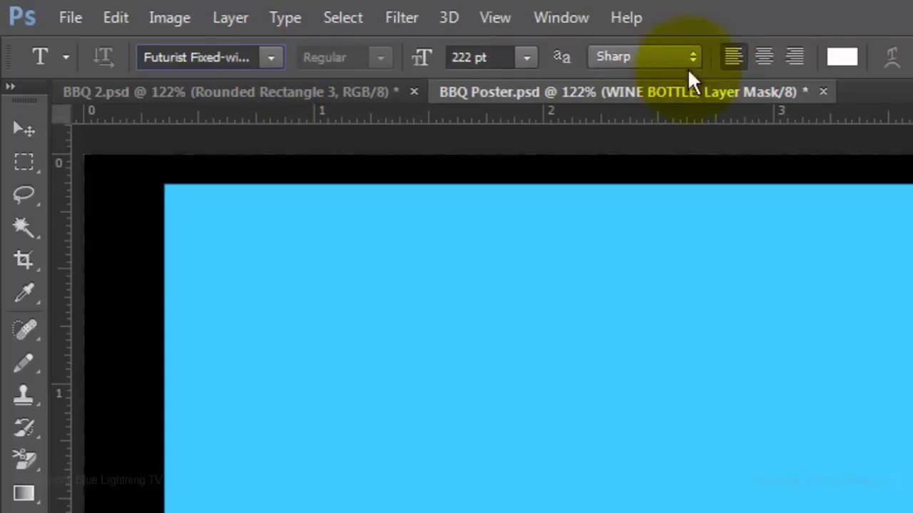
- Set the text colour to near-black 050505
{"action": "left_click", "coordinate": [841, 58]}
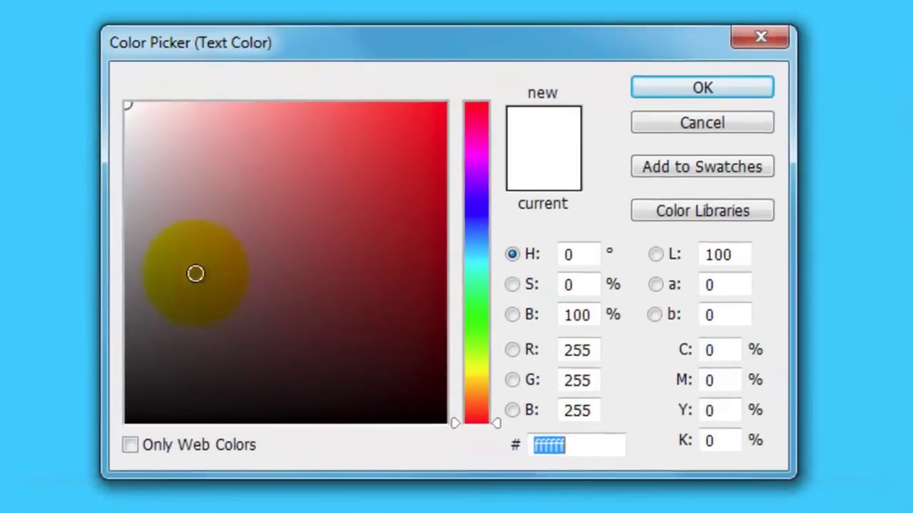
{"action": "left_click_drag", "start_coordinate": [196, 273], "coordinate": [130, 417]}
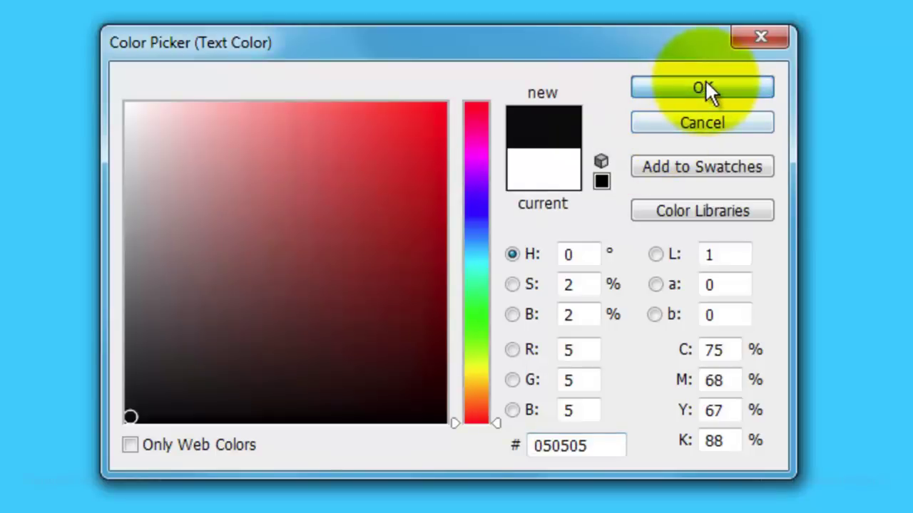
{"action": "key", "text": "Return"}
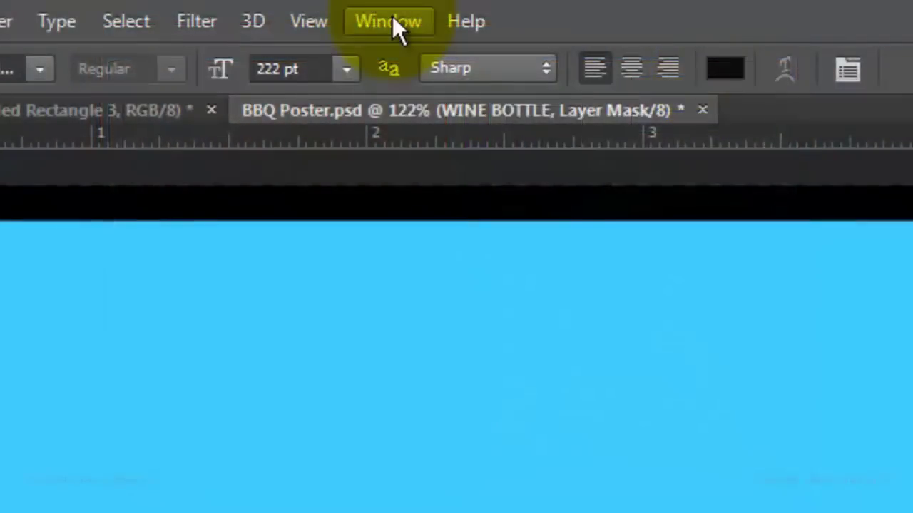
- Show the Character panel, type BBQ, and tighten the kerning between the two B letters
{"action": "left_click", "coordinate": [390, 20]}
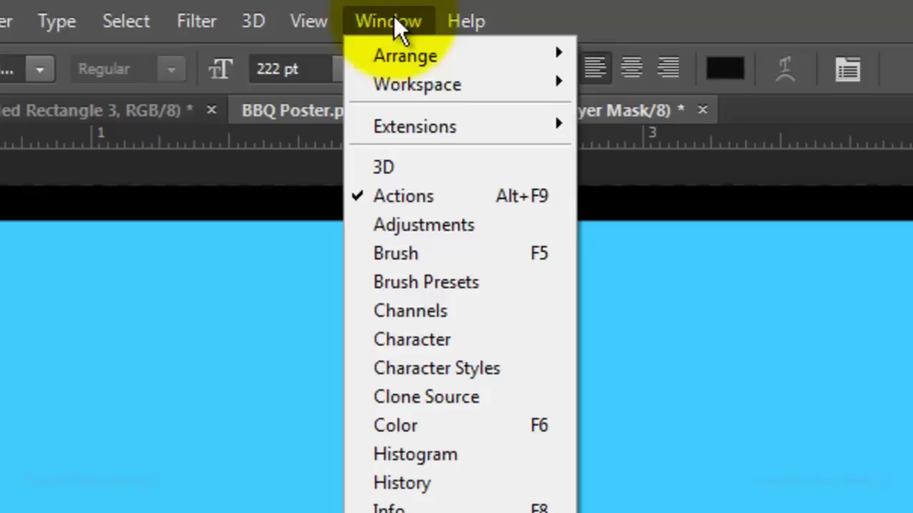
{"action": "left_click", "coordinate": [427, 340]}
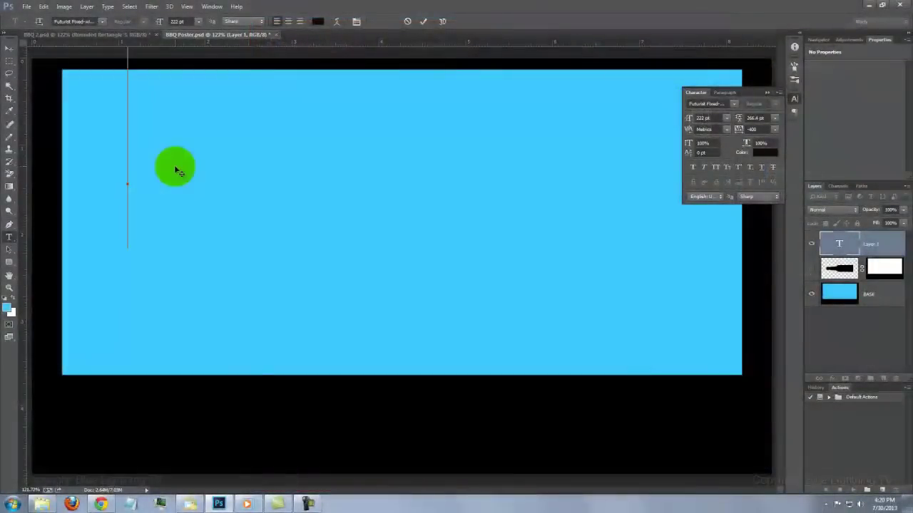
{"action": "type", "text": "BBQ"}
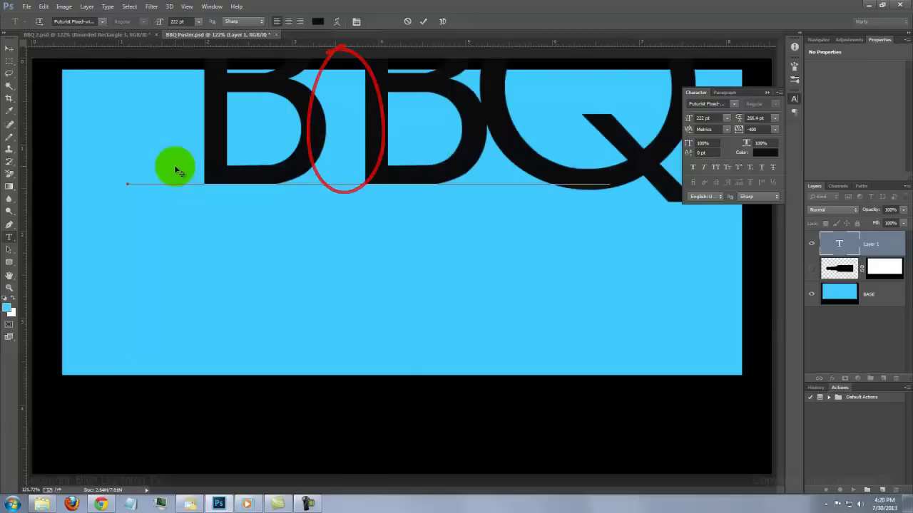
{"action": "left_click", "coordinate": [283, 100]}
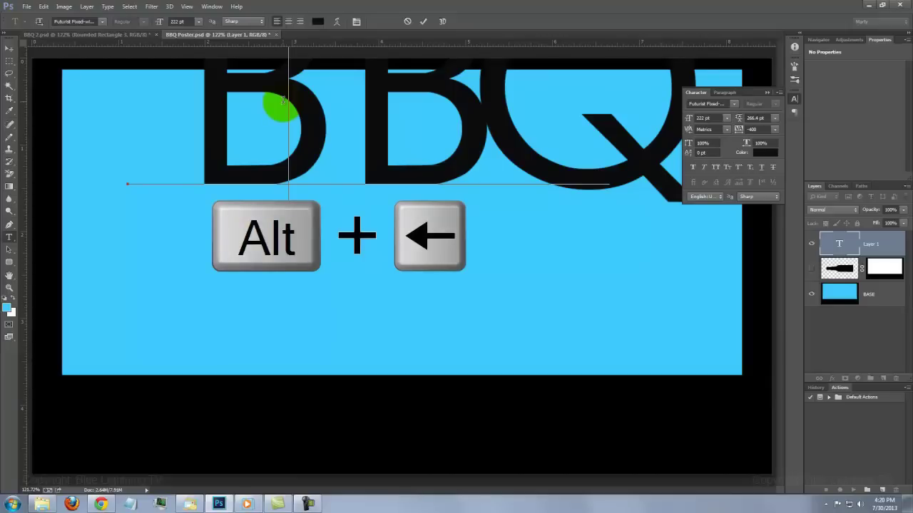
{"action": "key", "text": "alt+Left"}
{"action": "key", "text": "alt+Left"}
{"action": "key", "text": "alt+Left"}
{"action": "key", "text": "alt+Left"}
{"action": "key", "text": "alt+Left"}
{"action": "key", "text": "alt+Left"}
{"action": "key", "text": "alt+Left"}
{"action": "key", "text": "alt+Left"}
{"action": "key", "text": "alt+Left"}
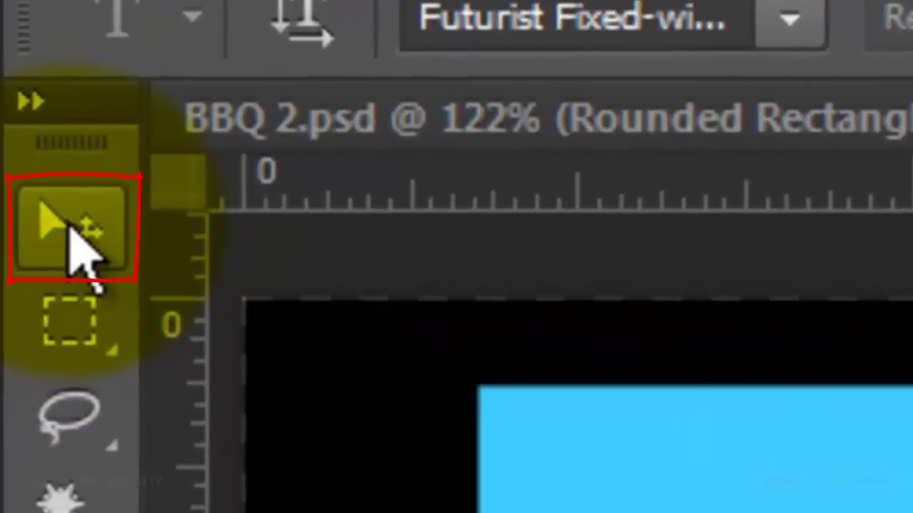
- Align the BBQ text to the poster's top-left corner at 25% opacity, then restore 100% opacity
{"action": "left_click", "coordinate": [72, 232]}
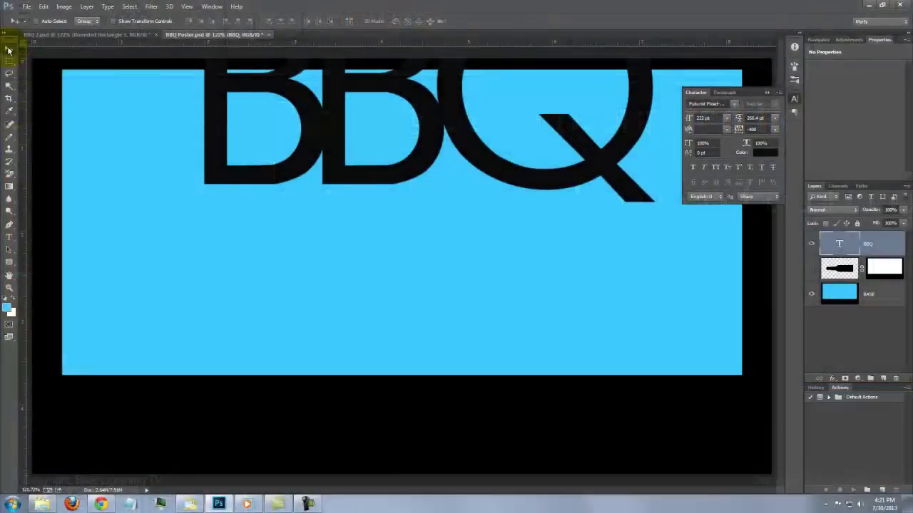
{"action": "left_click_drag", "start_coordinate": [293, 108], "coordinate": [179, 179]}
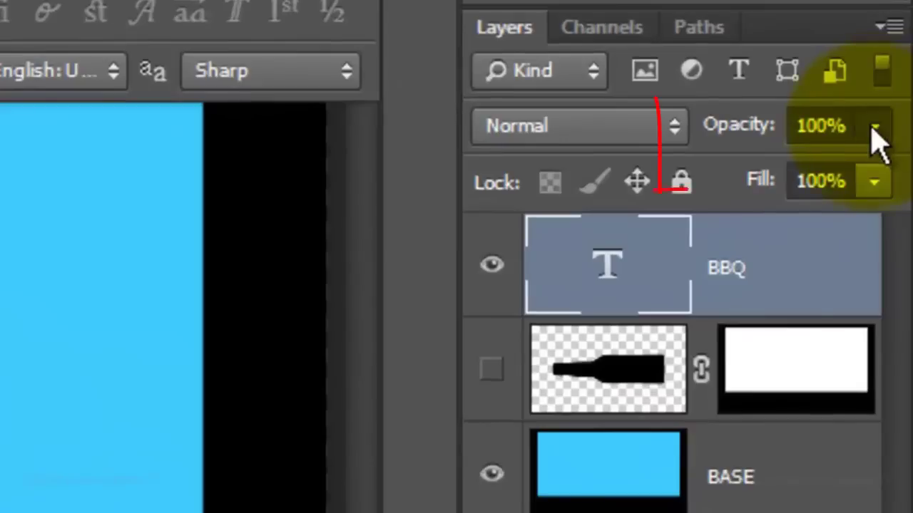
{"action": "left_click", "coordinate": [878, 136]}
{"action": "left_click_drag", "start_coordinate": [868, 184], "coordinate": [740, 185]}
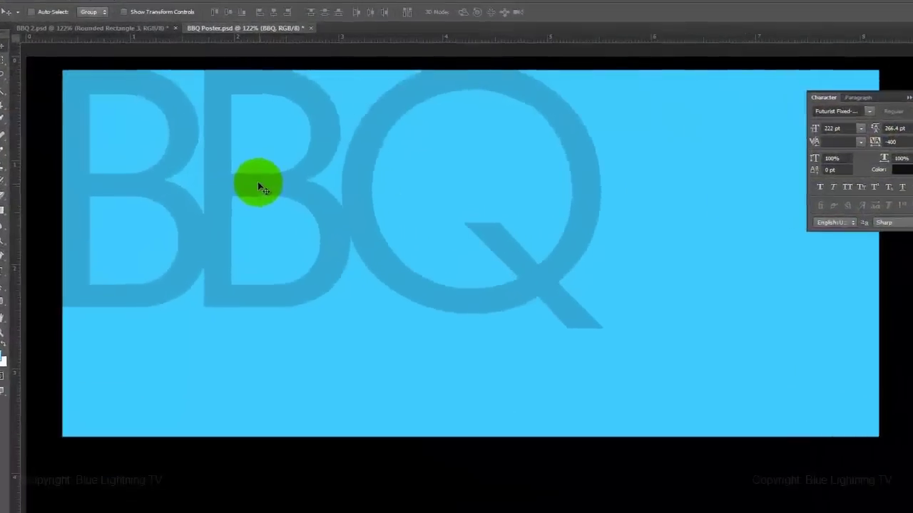
{"action": "left_click_drag", "start_coordinate": [225, 166], "coordinate": [244, 181]}
{"action": "left_click_drag", "start_coordinate": [726, 437], "coordinate": [722, 423]}
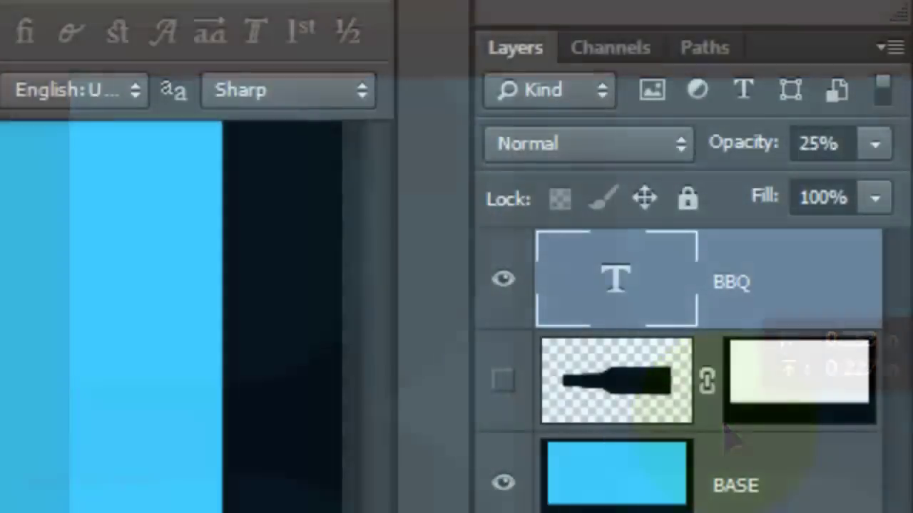
{"action": "left_click", "coordinate": [874, 144]}
{"action": "left_click_drag", "start_coordinate": [741, 191], "coordinate": [893, 188]}
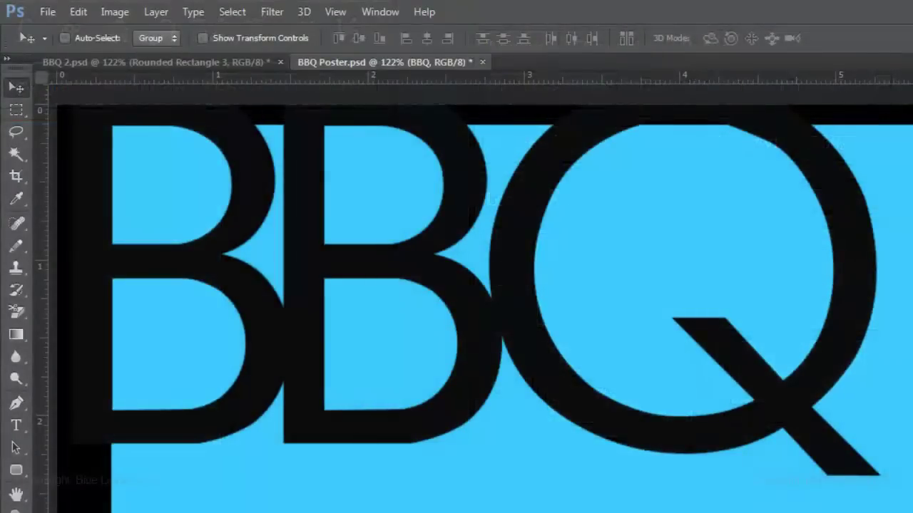
- Rasterize the BBQ type, load its letter selection, invert it, and hide the selection edges
{"action": "left_click", "coordinate": [156, 12]}
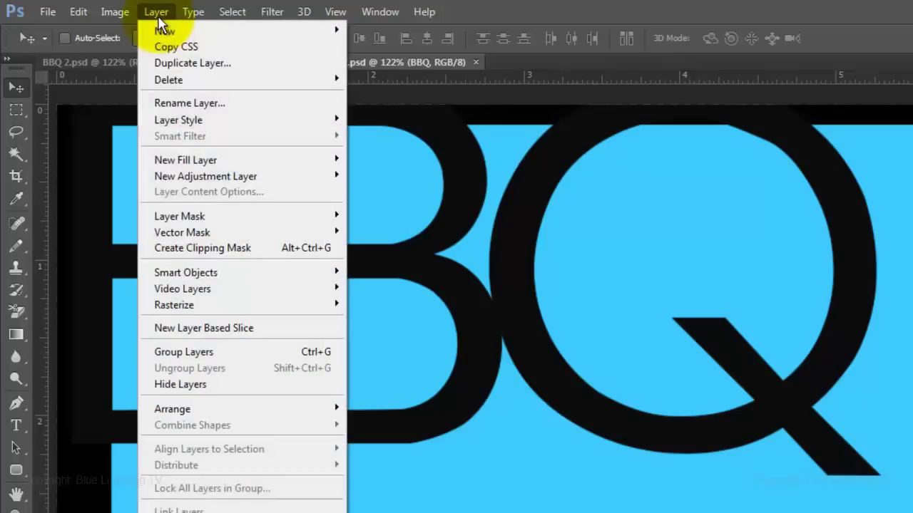
{"action": "mouse_move", "coordinate": [159, 309]}
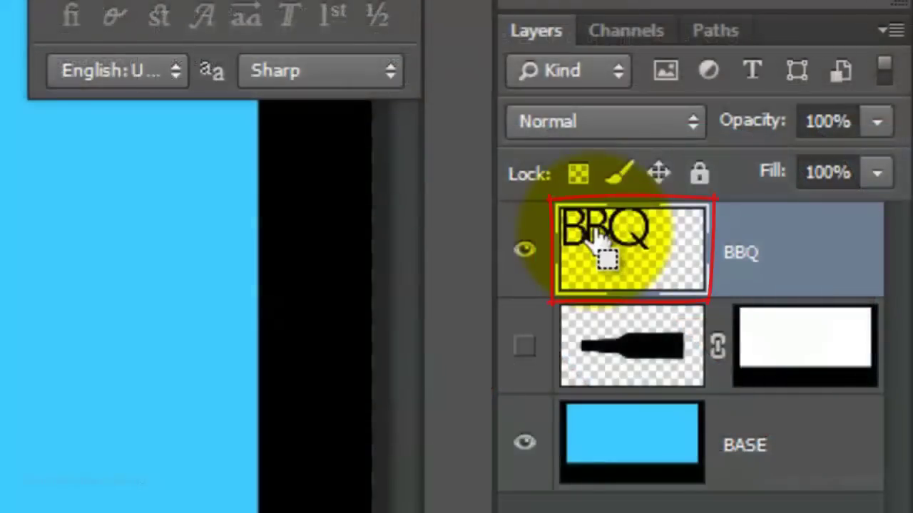
{"action": "left_click", "coordinate": [597, 238], "text": "ctrl"}
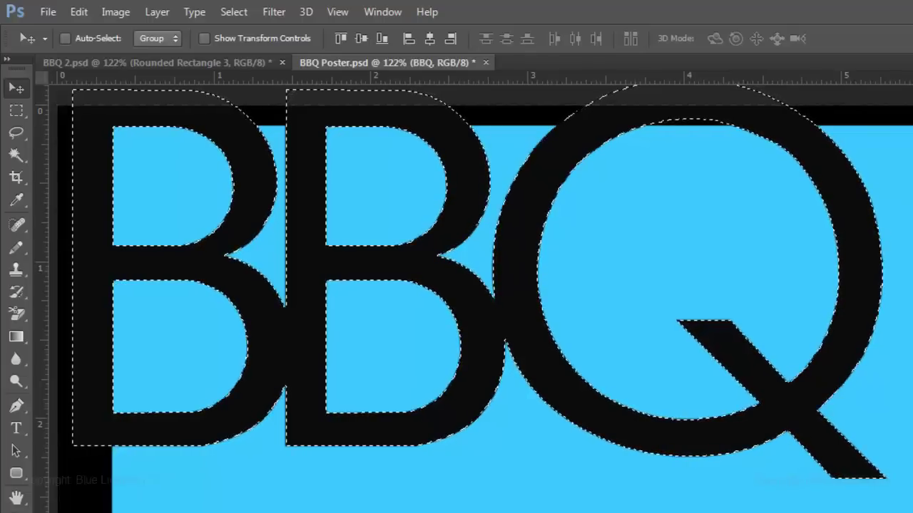
{"action": "key", "text": "ctrl+shift+i"}
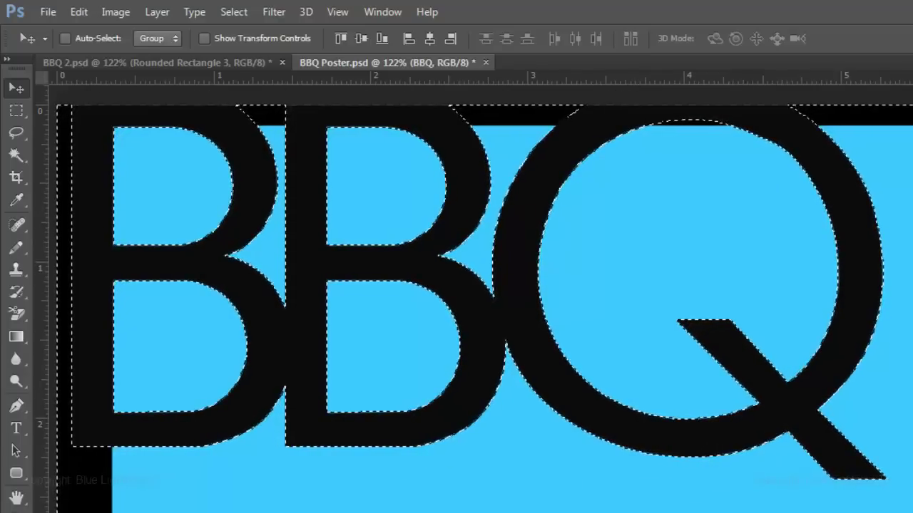
{"action": "key", "text": "ctrl+h"}
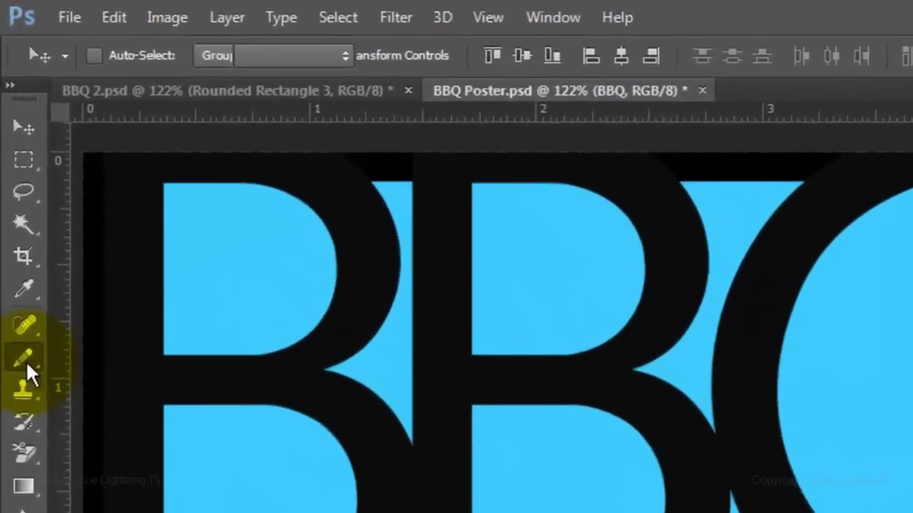
- Choose the hard-edged Pencil tool and set the foreground colour to red ff0000
{"action": "left_click", "coordinate": [17, 248]}
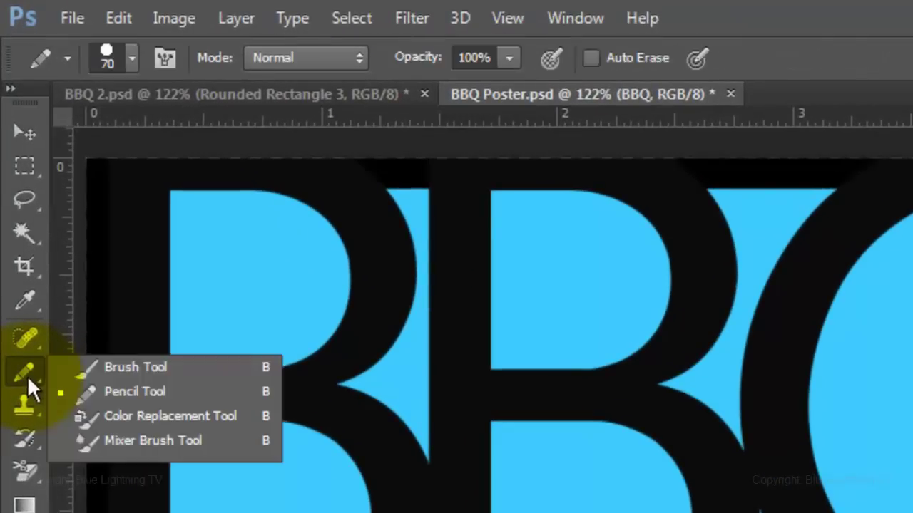
{"action": "left_click", "coordinate": [118, 392]}
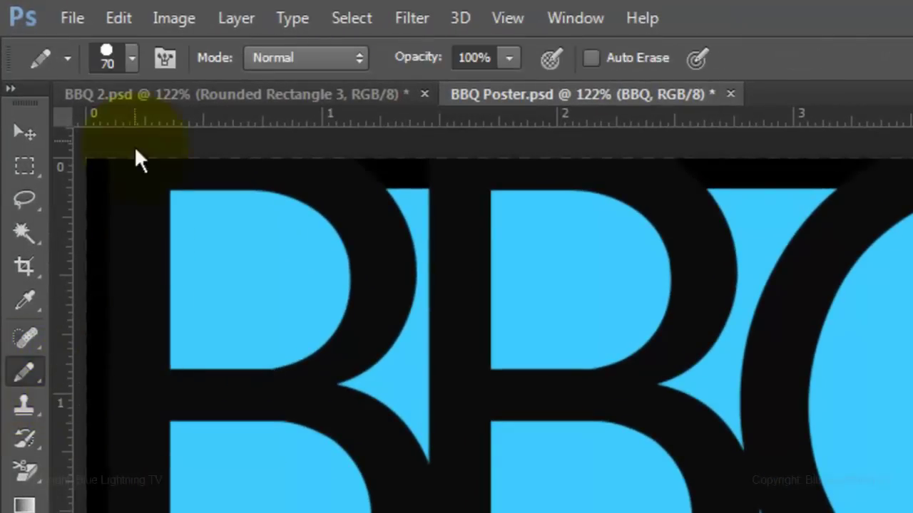
{"action": "left_click", "coordinate": [131, 56]}
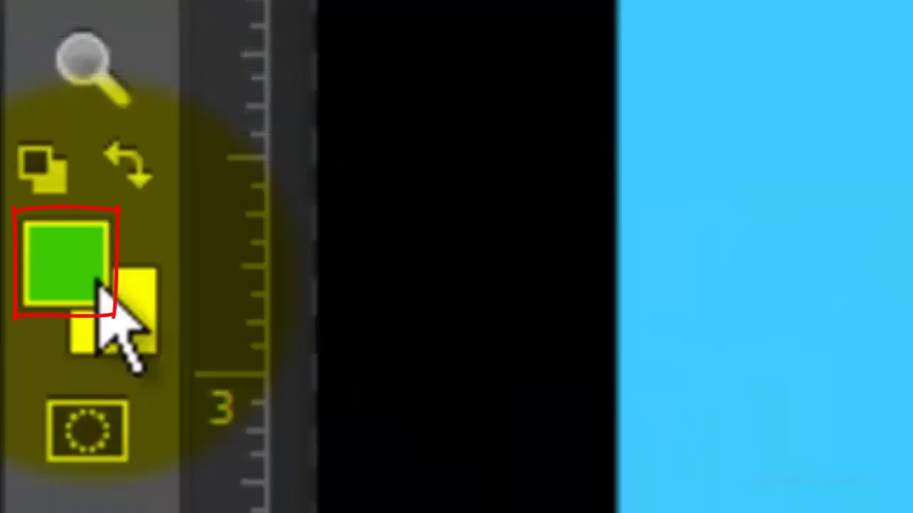
{"action": "left_click", "coordinate": [99, 285]}
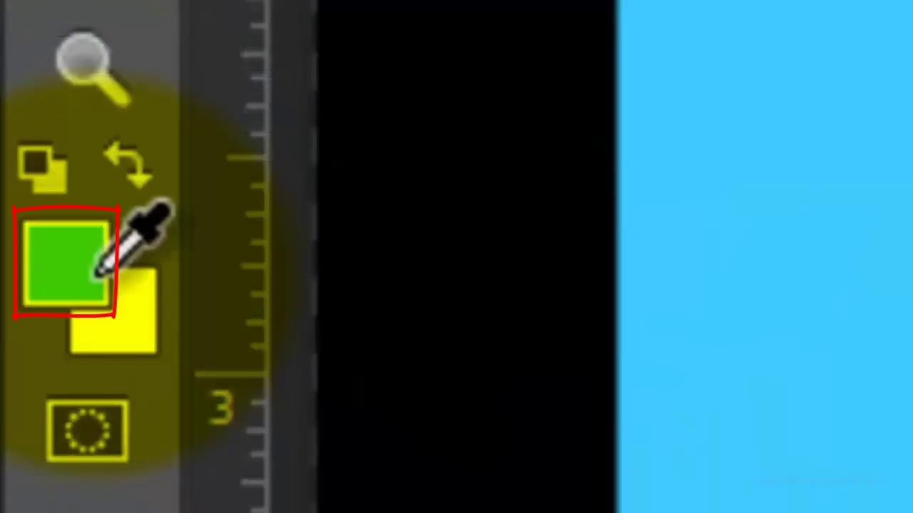
{"action": "left_click", "coordinate": [100, 267]}
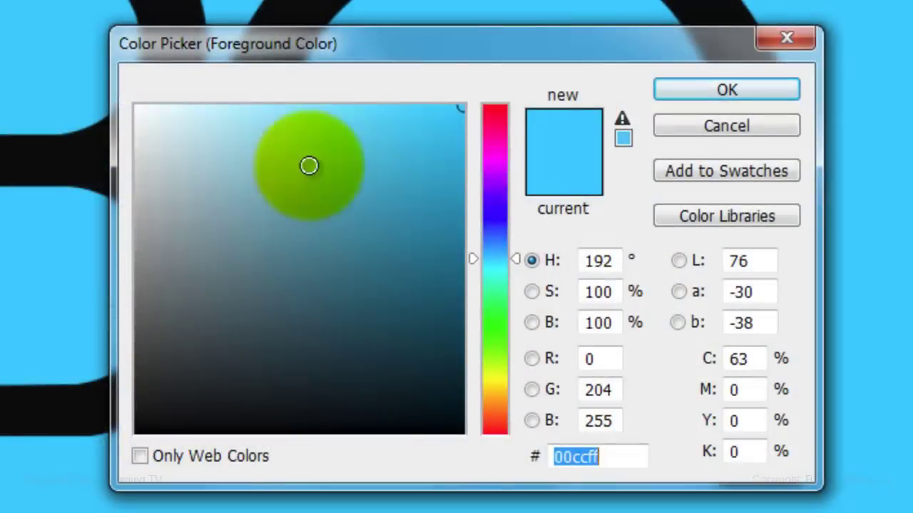
{"action": "left_click_drag", "start_coordinate": [486, 112], "coordinate": [507, 97]}
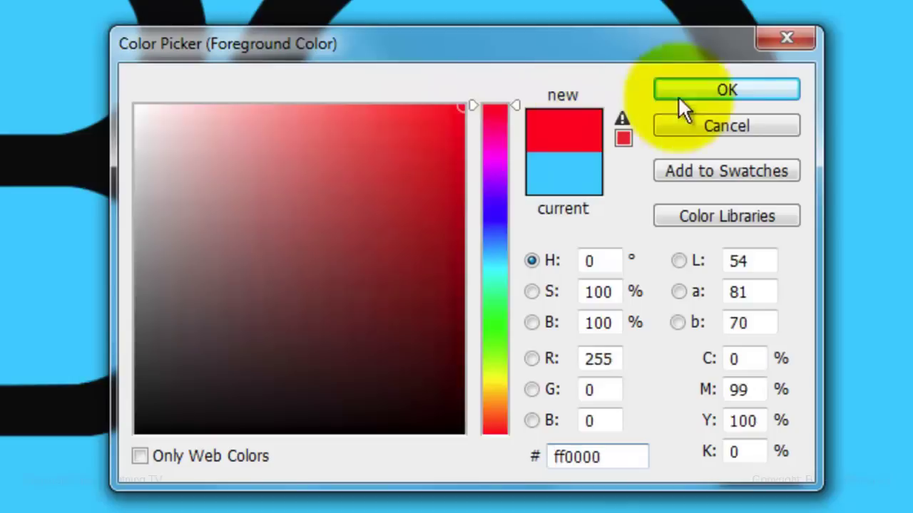
{"action": "key", "text": "Return"}
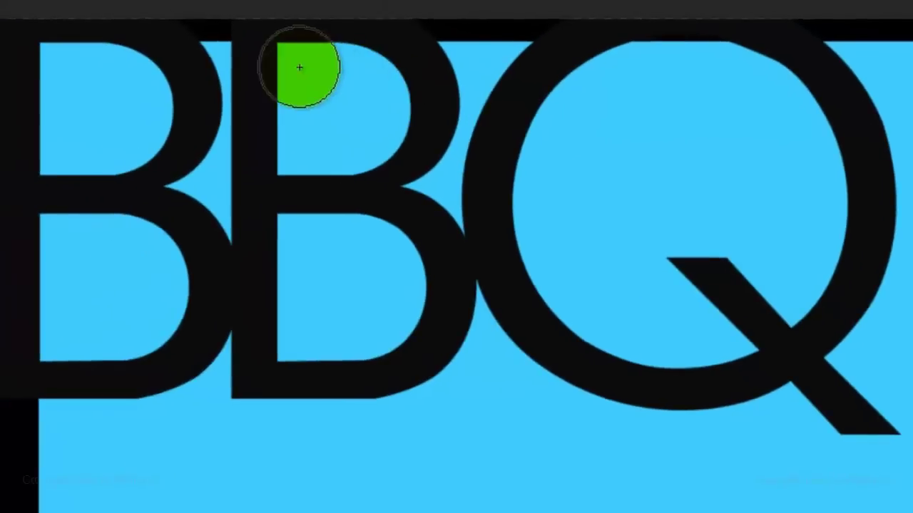
- Paint the upper and lower counters of the second B red
{"action": "left_click", "coordinate": [295, 64]}
{"action": "mouse_move", "coordinate": [294, 65]}
{"action": "left_mouse_down"}
{"action": "mouse_move", "coordinate": [370, 70]}
{"action": "mouse_move", "coordinate": [385, 90]}
{"action": "mouse_move", "coordinate": [387, 114]}
{"action": "mouse_move", "coordinate": [371, 133]}
{"action": "mouse_move", "coordinate": [295, 146]}
{"action": "left_mouse_up"}
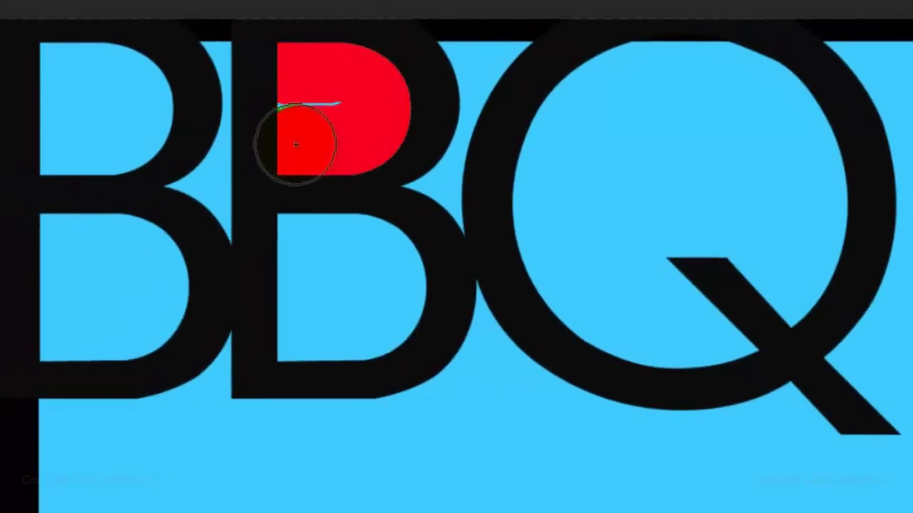
{"action": "key", "text": "ctrl+z"}
{"action": "mouse_move", "coordinate": [292, 241]}
{"action": "left_mouse_down"}
{"action": "mouse_move", "coordinate": [371, 246]}
{"action": "mouse_move", "coordinate": [392, 275]}
{"action": "mouse_move", "coordinate": [382, 309]}
{"action": "mouse_move", "coordinate": [353, 322]}
{"action": "mouse_move", "coordinate": [307, 335]}
{"action": "mouse_move", "coordinate": [303, 297]}
{"action": "left_mouse_up"}
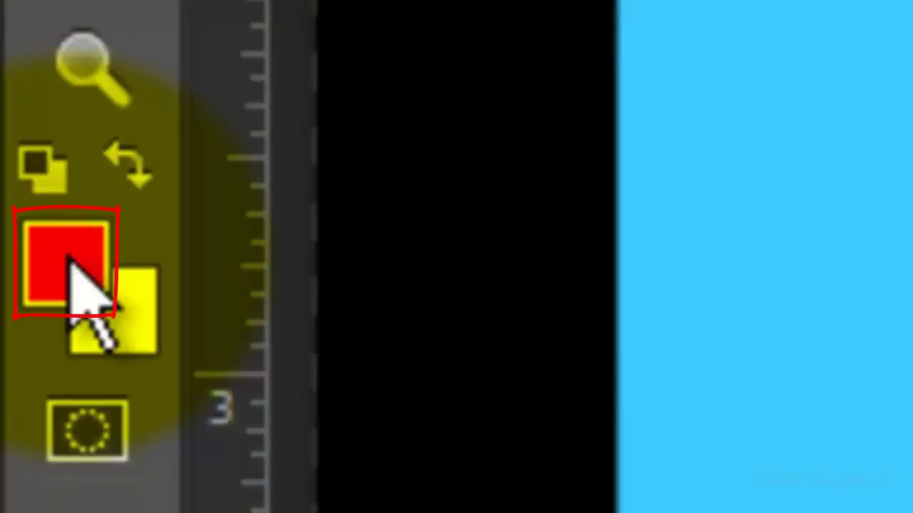
- Paint the Q golden yellow ffc106 and the first B blue, then deselect
{"action": "left_click", "coordinate": [72, 255]}
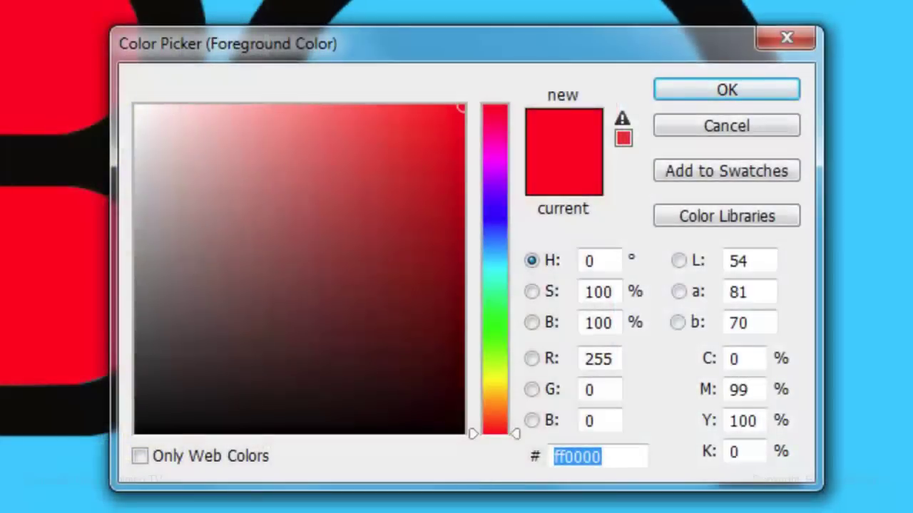
{"action": "type", "text": "ffc106"}
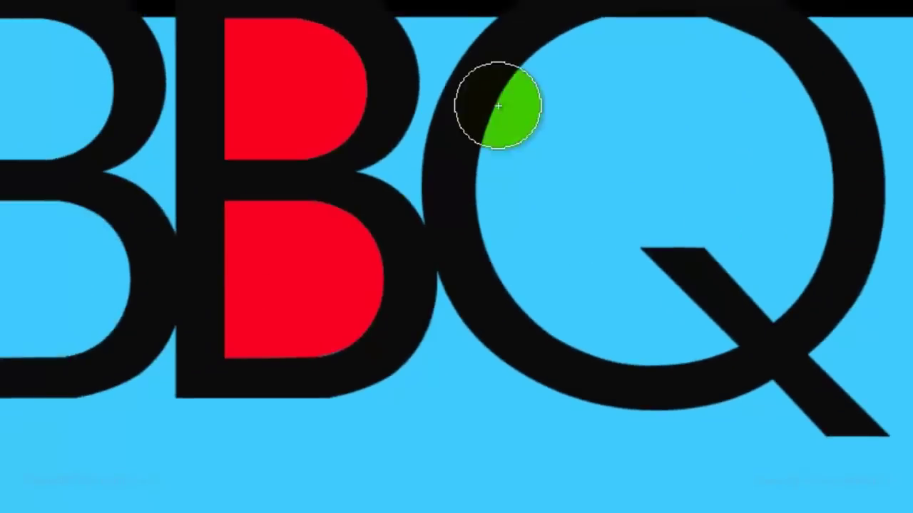
{"action": "mouse_move", "coordinate": [498, 105]}
{"action": "left_mouse_down"}
{"action": "mouse_move", "coordinate": [575, 84]}
{"action": "mouse_move", "coordinate": [750, 69]}
{"action": "mouse_move", "coordinate": [817, 194]}
{"action": "mouse_move", "coordinate": [741, 308]}
{"action": "mouse_move", "coordinate": [643, 323]}
{"action": "mouse_move", "coordinate": [542, 192]}
{"action": "mouse_move", "coordinate": [777, 135]}
{"action": "mouse_move", "coordinate": [768, 235]}
{"action": "mouse_move", "coordinate": [717, 267]}
{"action": "left_mouse_up"}
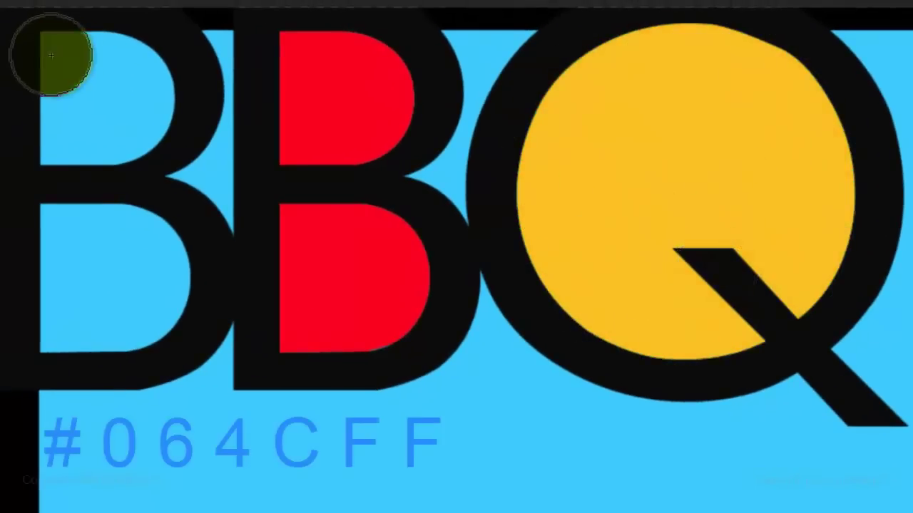
{"action": "mouse_move", "coordinate": [51, 57]}
{"action": "left_mouse_down"}
{"action": "mouse_move", "coordinate": [132, 53]}
{"action": "mouse_move", "coordinate": [154, 86]}
{"action": "mouse_move", "coordinate": [125, 128]}
{"action": "mouse_move", "coordinate": [54, 132]}
{"action": "mouse_move", "coordinate": [64, 155]}
{"action": "mouse_move", "coordinate": [49, 222]}
{"action": "mouse_move", "coordinate": [130, 240]}
{"action": "mouse_move", "coordinate": [164, 271]}
{"action": "mouse_move", "coordinate": [145, 303]}
{"action": "mouse_move", "coordinate": [88, 326]}
{"action": "mouse_move", "coordinate": [72, 265]}
{"action": "left_mouse_up"}
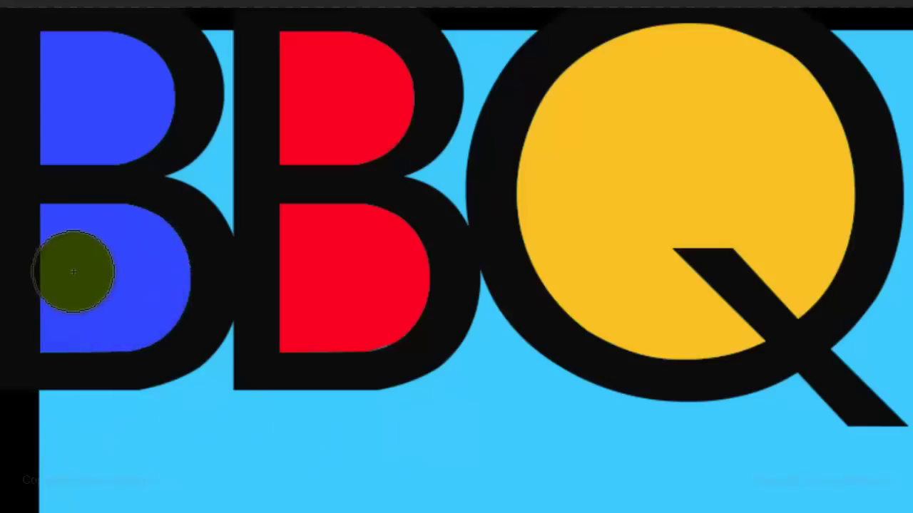
{"action": "key", "text": "ctrl+d"}
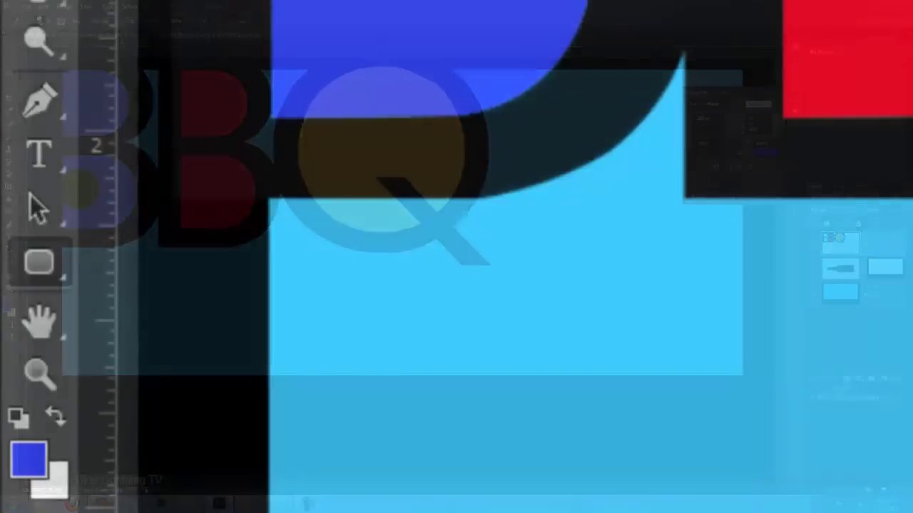
{"action": "left_click_drag", "start_coordinate": [10, 262], "coordinate": [52, 273]}
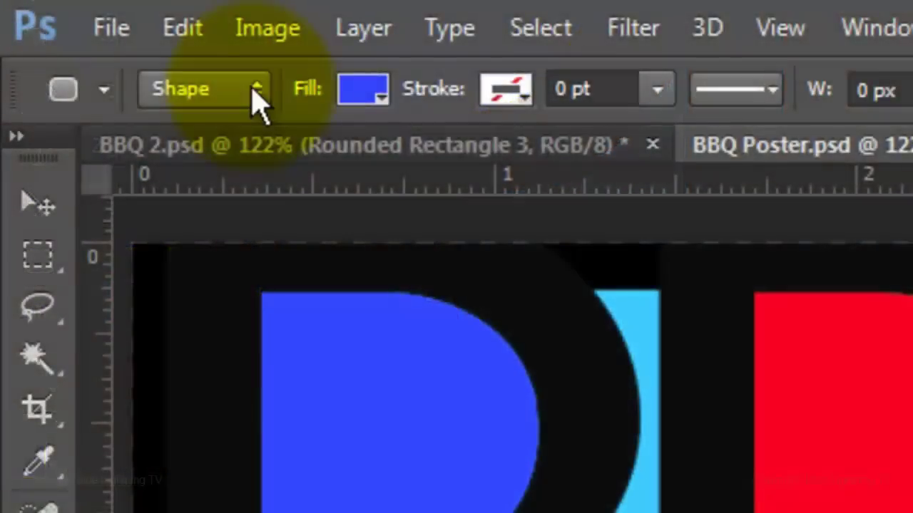
- Draw a long rounded-rectangle shape filled 9d4e14 with 80 px corners below BBQ
{"action": "left_click", "coordinate": [254, 91]}
{"action": "left_click", "coordinate": [254, 91]}
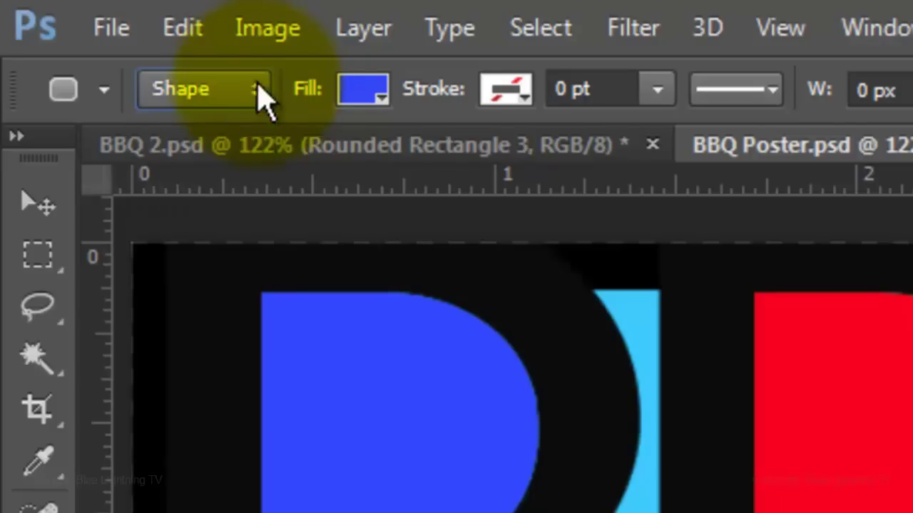
{"action": "left_click", "coordinate": [367, 100]}
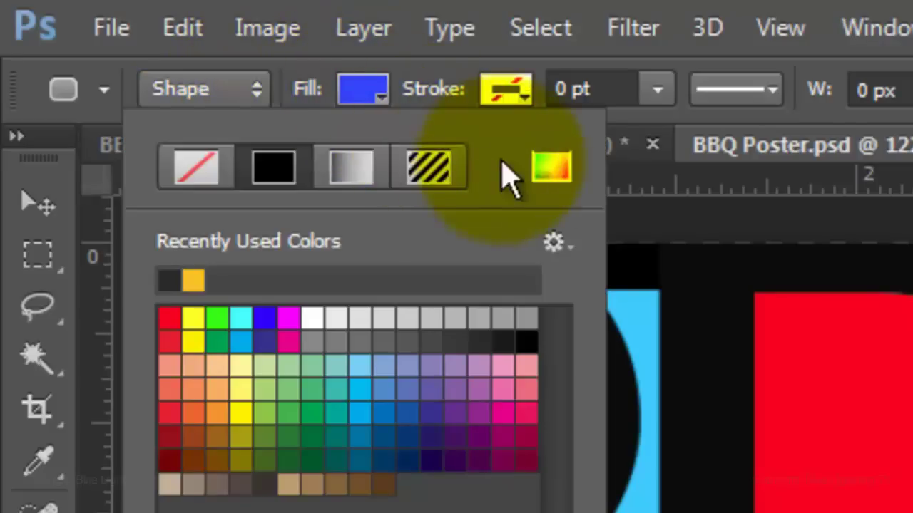
{"action": "left_click", "coordinate": [542, 172]}
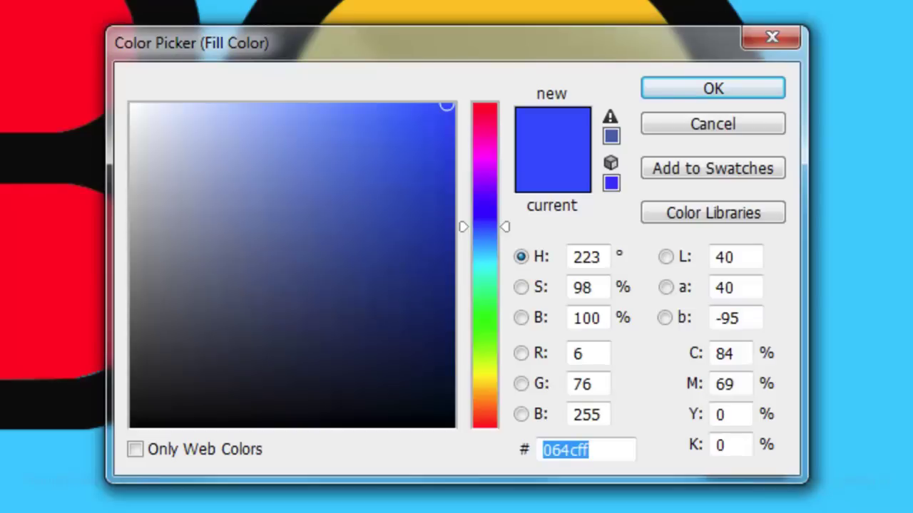
{"action": "type", "text": "9d4"}
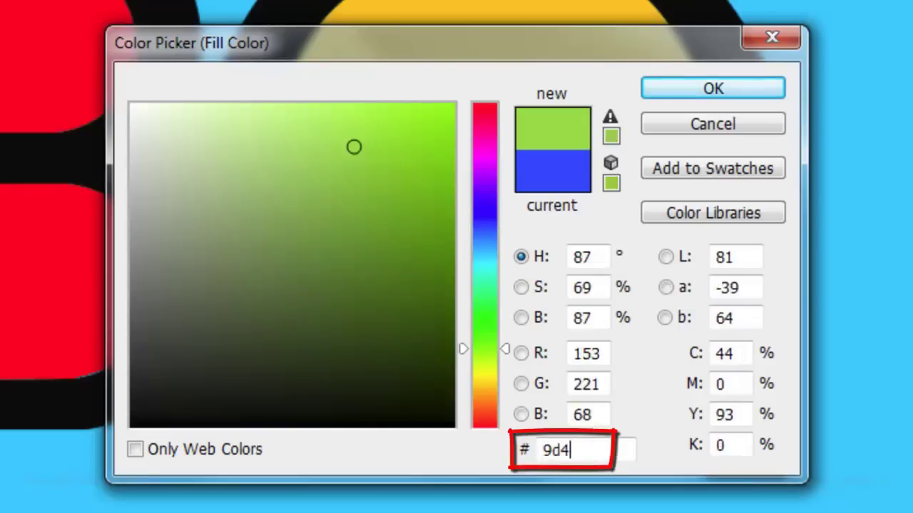
{"action": "type", "text": "e14"}
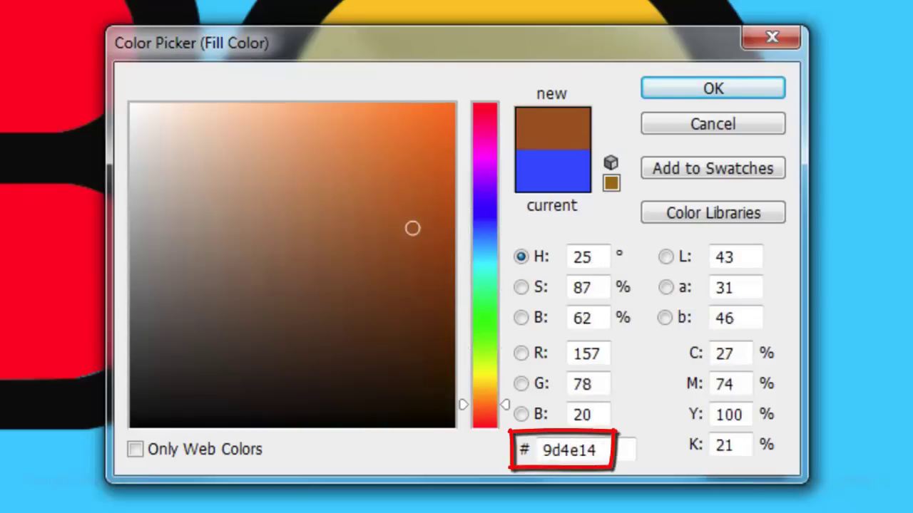
{"action": "key", "text": "Return"}
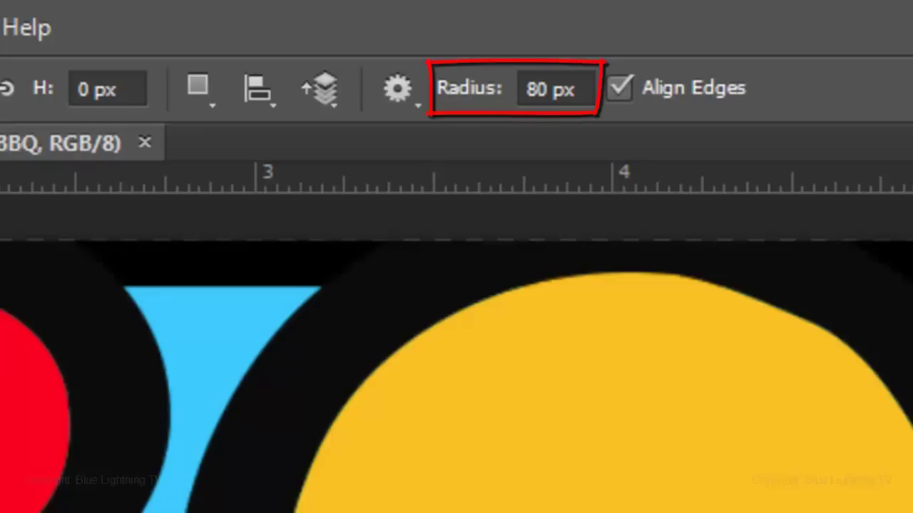
{"action": "left_click", "coordinate": [407, 105]}
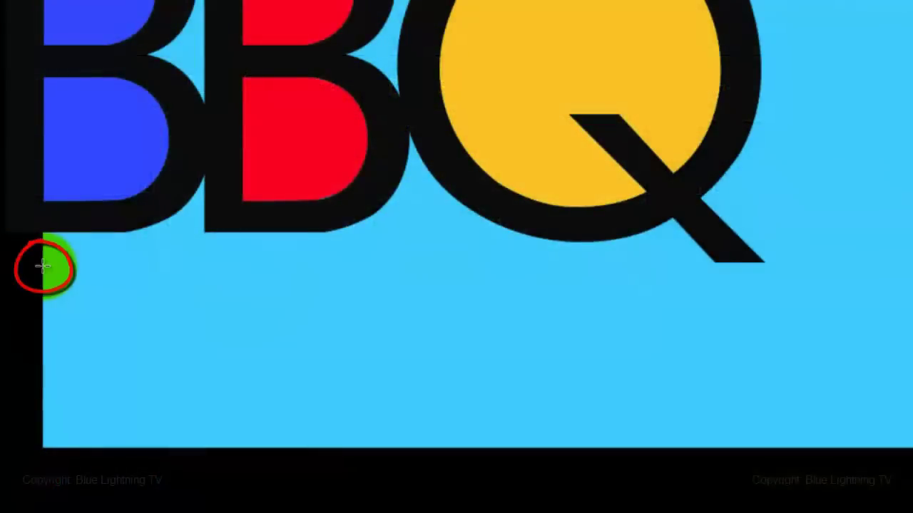
{"action": "left_click_drag", "start_coordinate": [43, 266], "coordinate": [898, 413]}
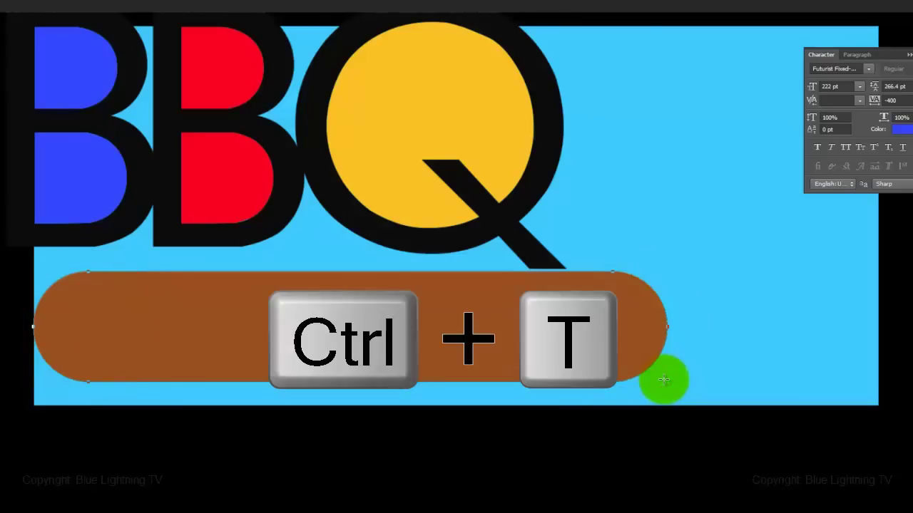
- Warp the brown sausage with an Arc preset at bend -15 and commit it
{"action": "key", "text": "ctrl+t"}
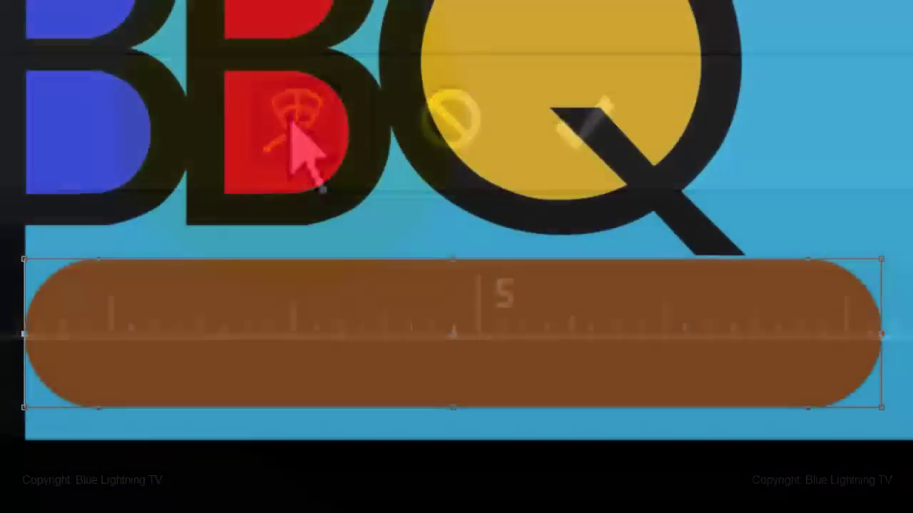
{"action": "left_click", "coordinate": [294, 121]}
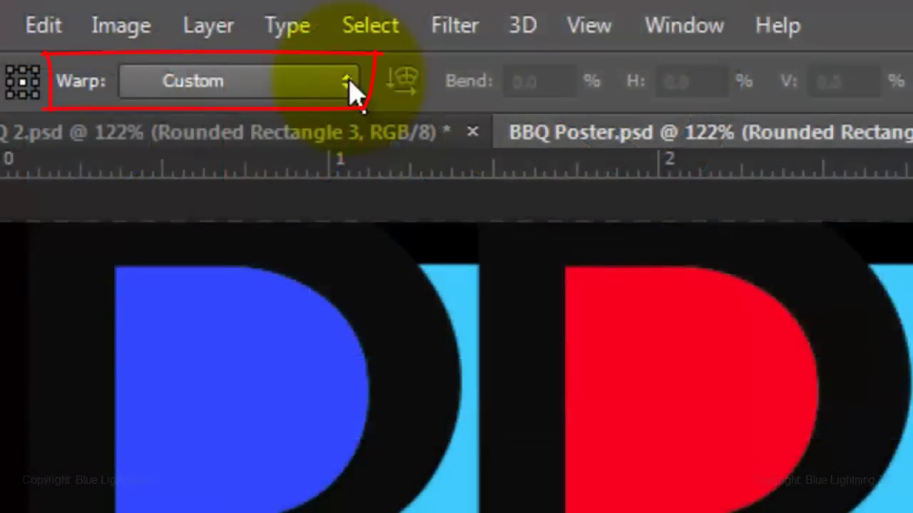
{"action": "left_click", "coordinate": [350, 83]}
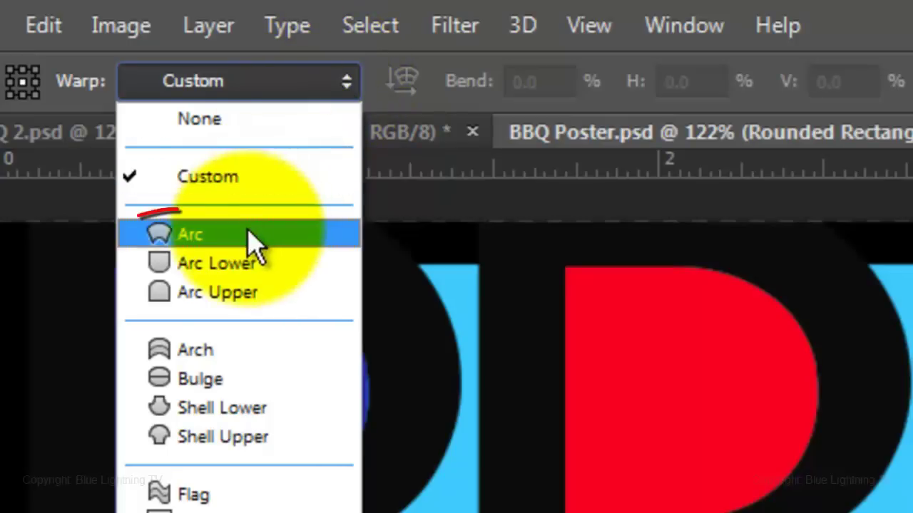
{"action": "left_click", "coordinate": [255, 239]}
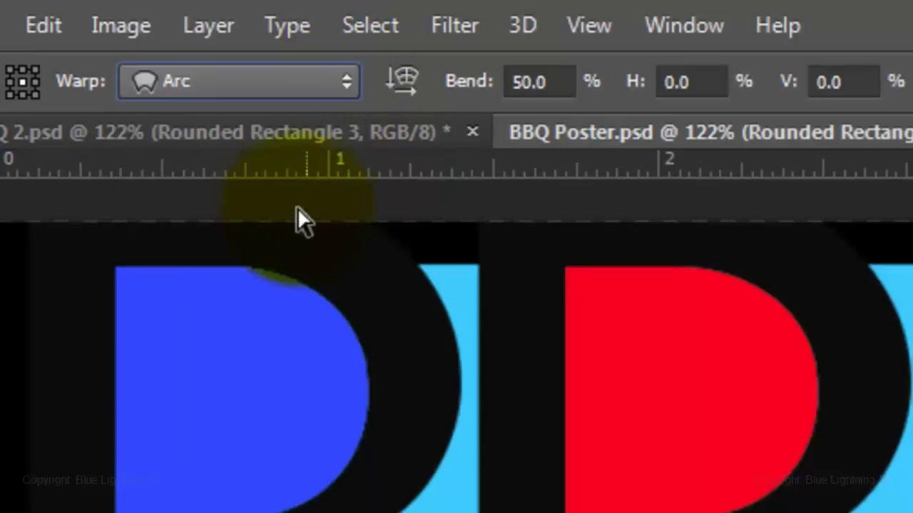
{"action": "left_click", "coordinate": [509, 93]}
{"action": "type", "text": "-15"}
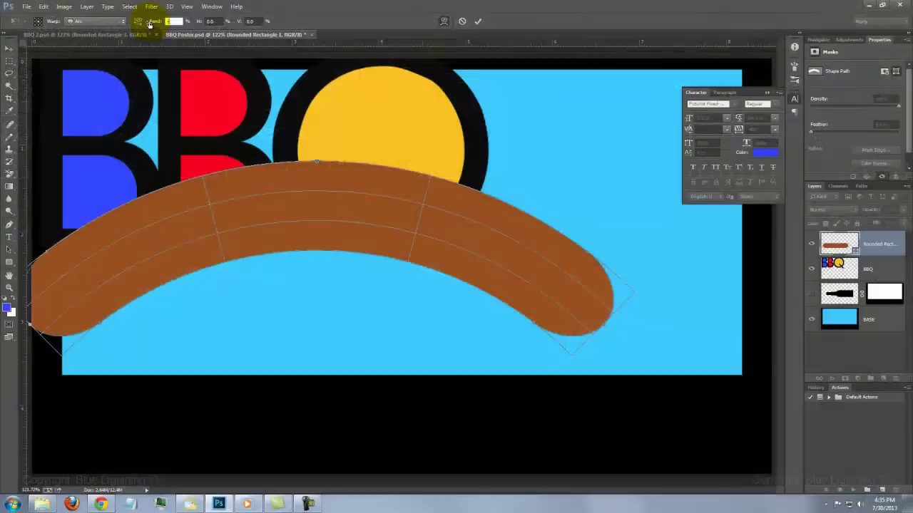
{"action": "key", "text": "Return"}
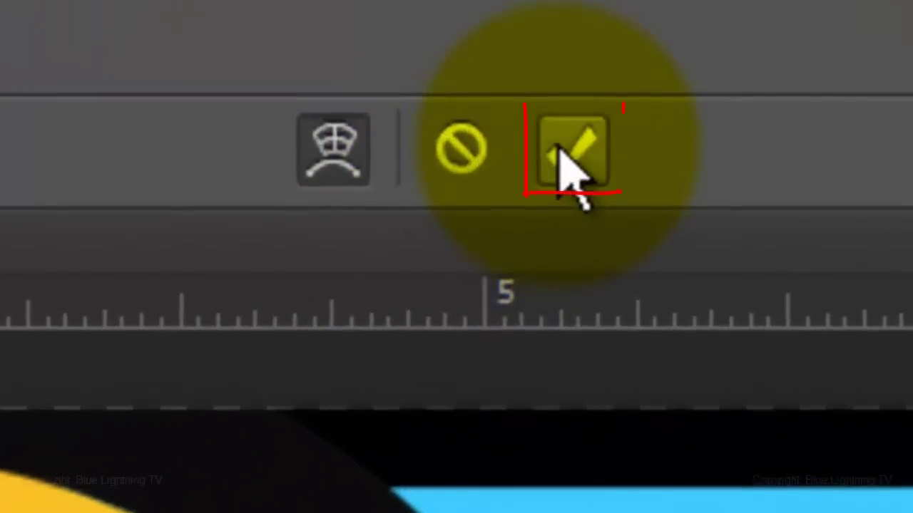
{"action": "left_click", "coordinate": [561, 139]}
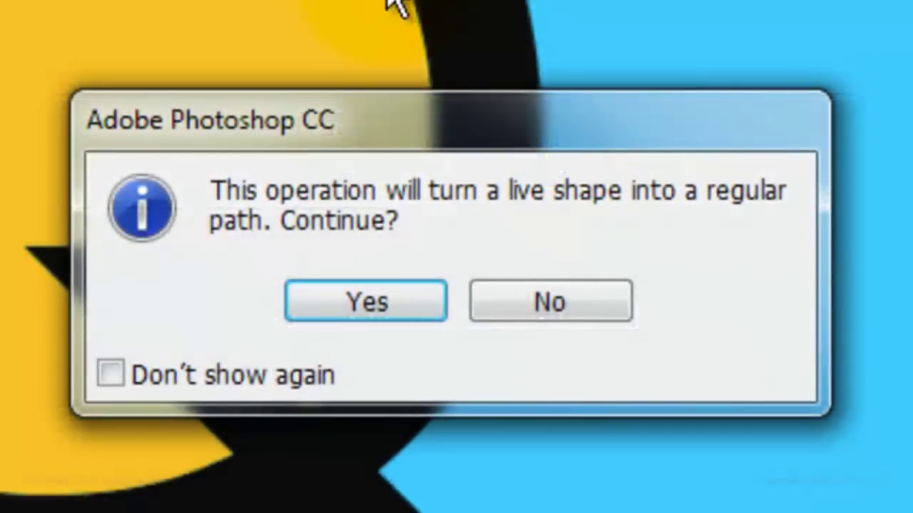
{"action": "left_click", "coordinate": [371, 309]}
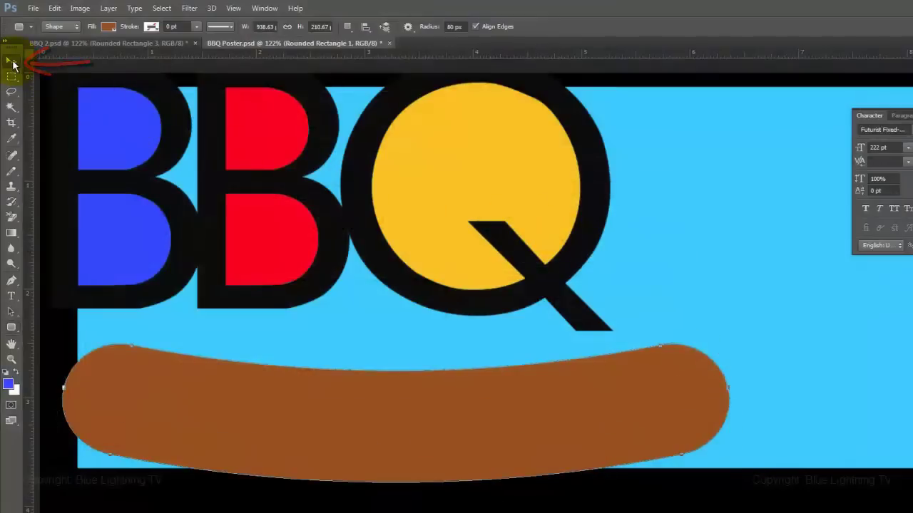
- Nudge the sausage slightly up and right beneath the BBQ letters
{"action": "key", "text": "v"}
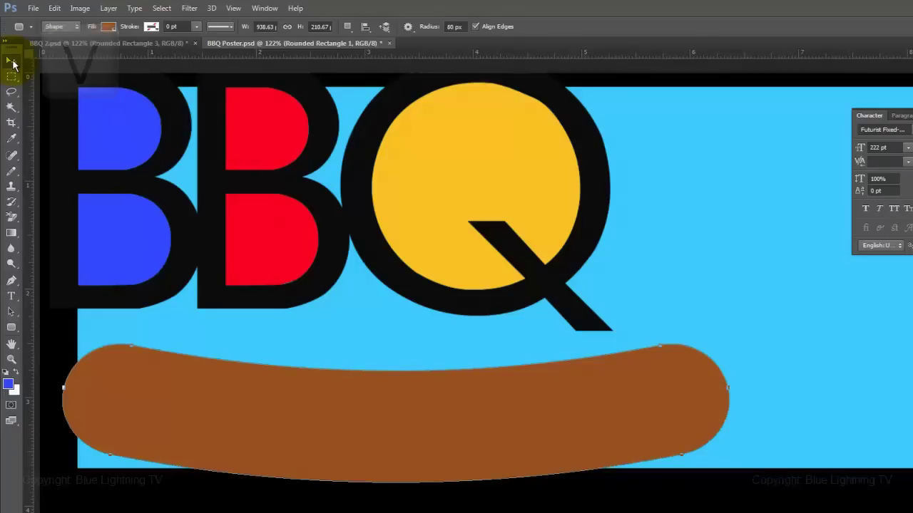
{"action": "left_click_drag", "start_coordinate": [246, 396], "coordinate": [253, 403]}
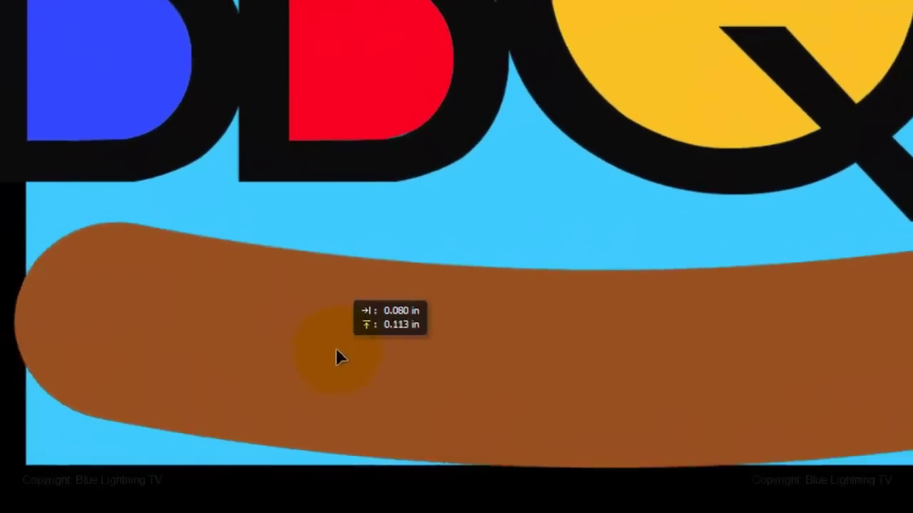
{"action": "left_click_drag", "start_coordinate": [340, 357], "coordinate": [350, 356]}
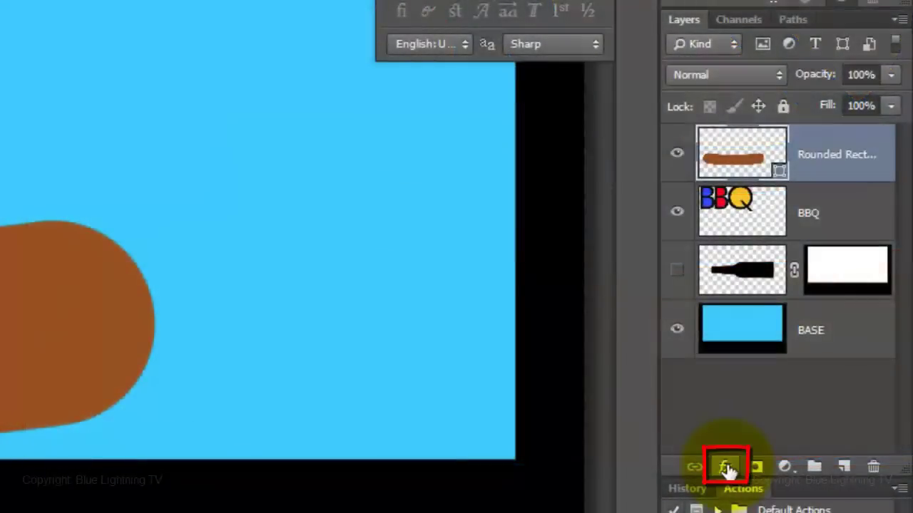
- Give the sausage a 72%-opacity, 50 px Inner Shadow and enable Gradient Overlay
{"action": "left_click", "coordinate": [726, 467]}
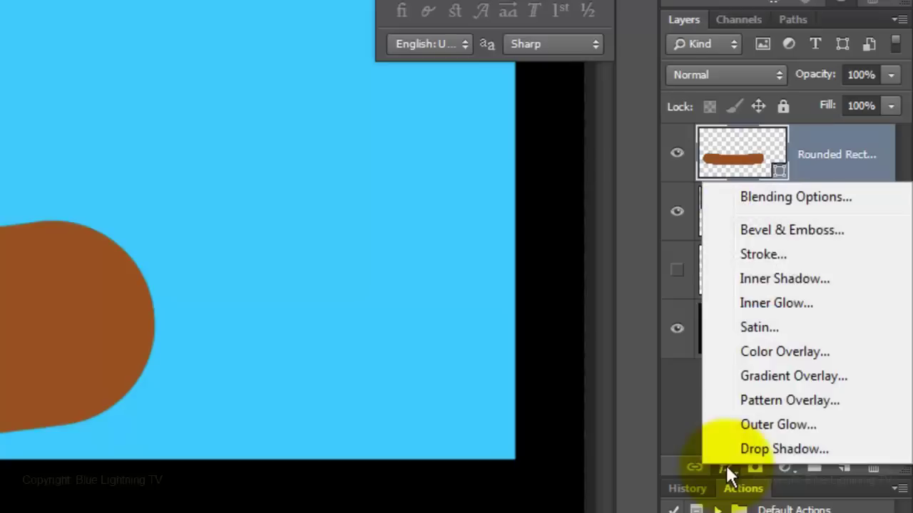
{"action": "left_click", "coordinate": [759, 279]}
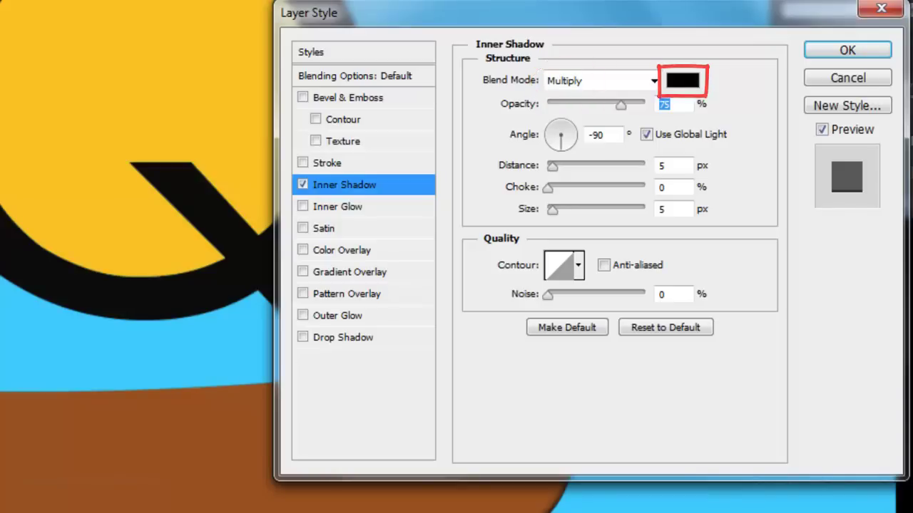
{"action": "type", "text": "72"}
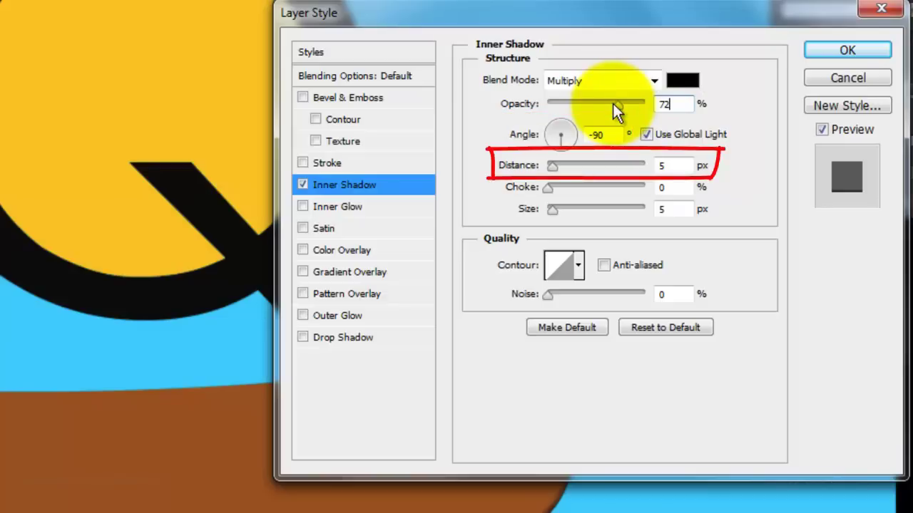
{"action": "left_click", "coordinate": [659, 208]}
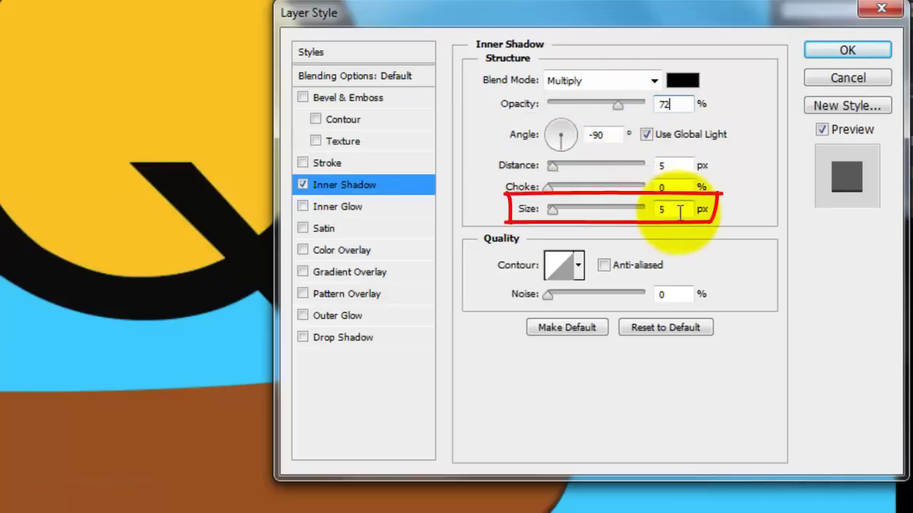
{"action": "type", "text": "0"}
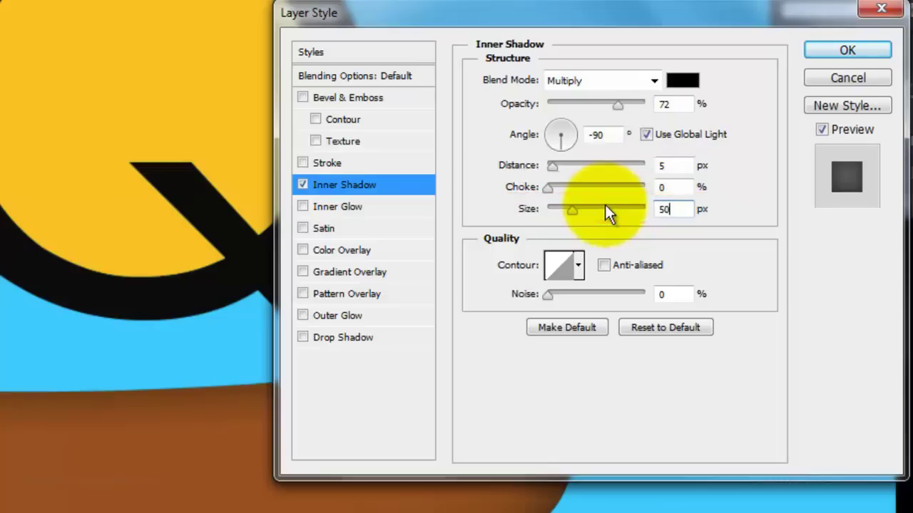
{"action": "left_click", "coordinate": [360, 270]}
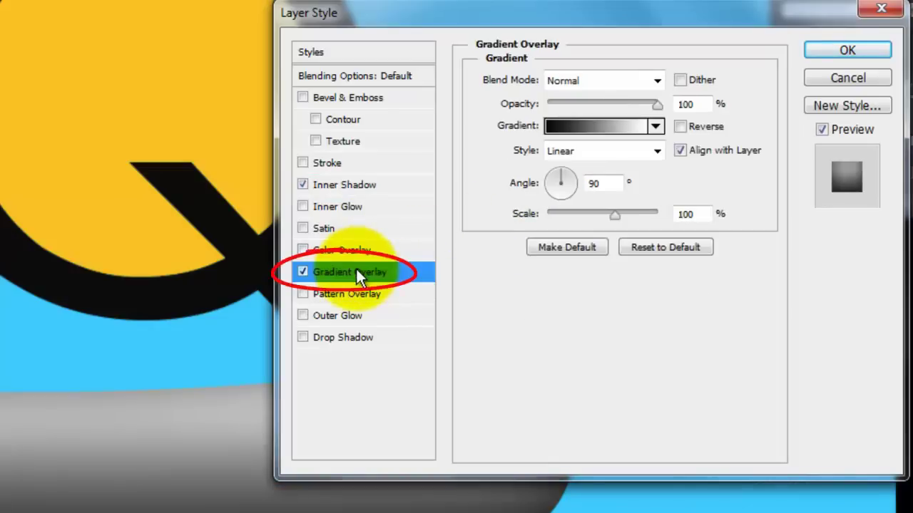
- Set the overlay gradient from dark brown 301304 to orange-brown c66815
{"action": "left_click", "coordinate": [560, 126]}
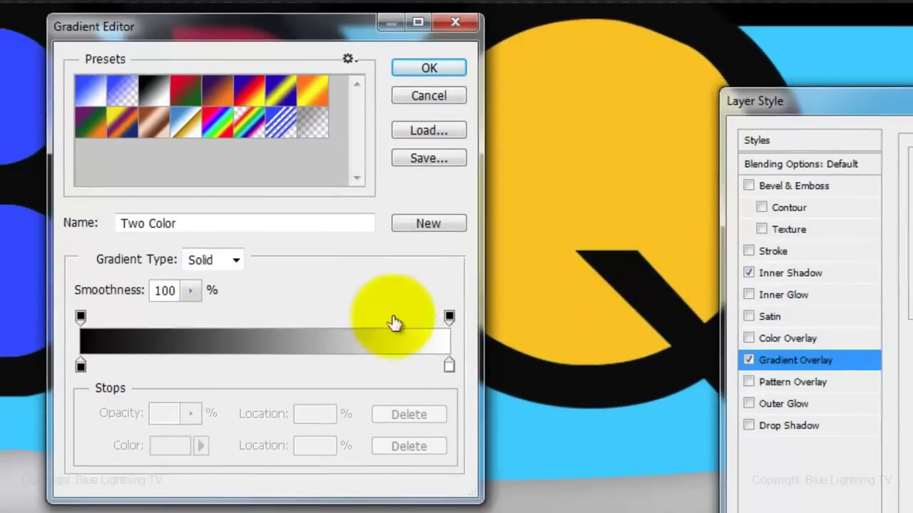
{"action": "left_click", "coordinate": [81, 366]}
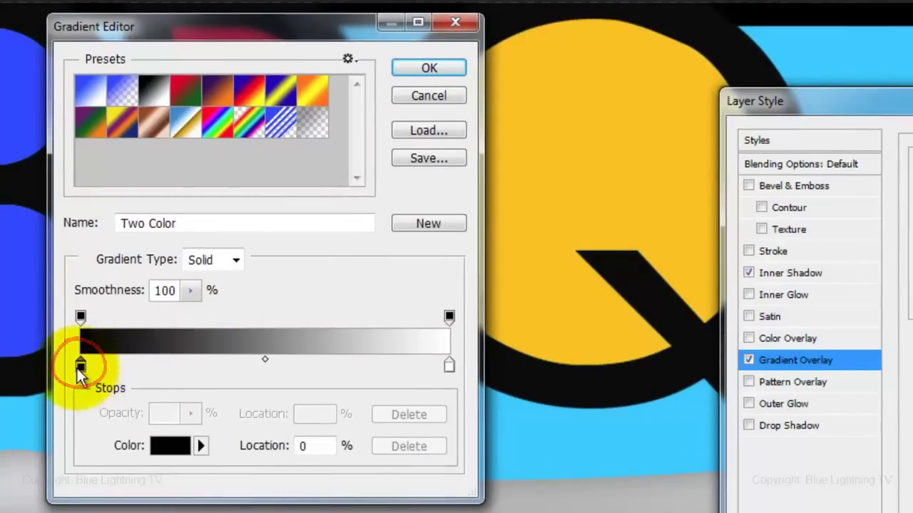
{"action": "left_click", "coordinate": [175, 446]}
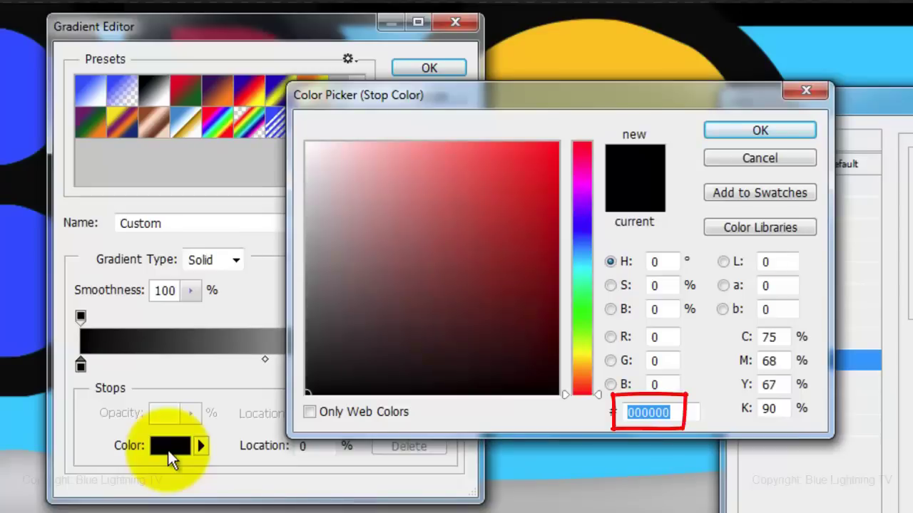
{"action": "type", "text": "301"}
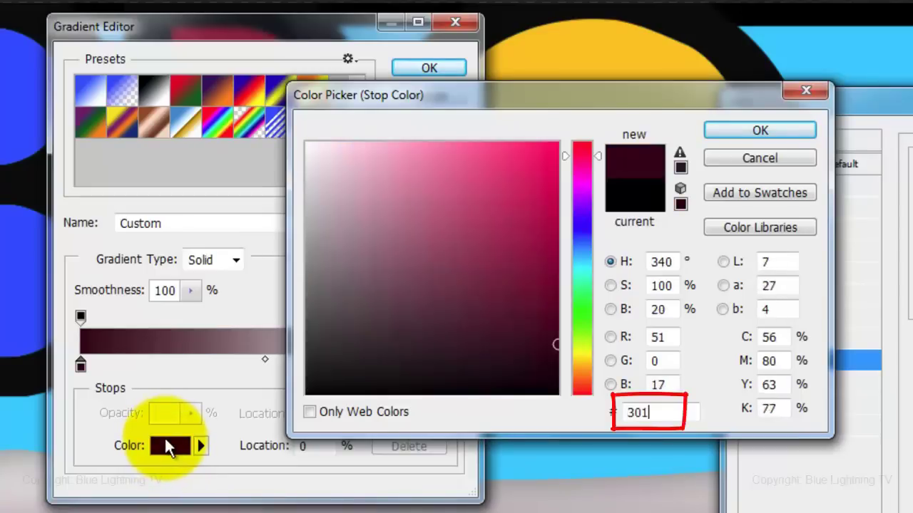
{"action": "type", "text": "30"}
{"action": "type", "text": "4"}
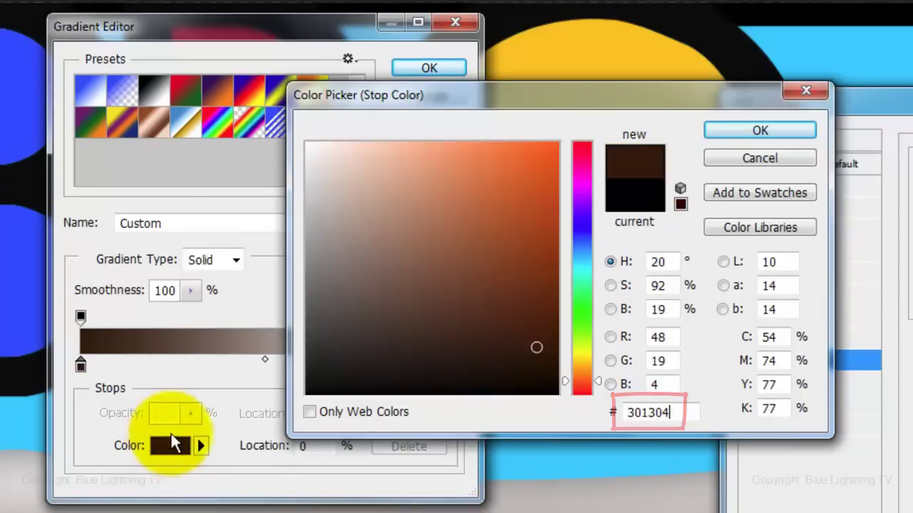
{"action": "left_click", "coordinate": [750, 133]}
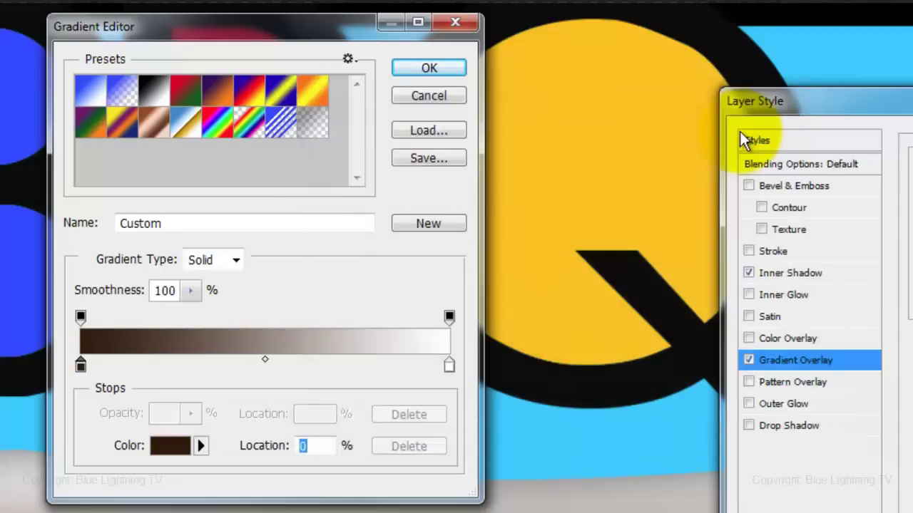
{"action": "left_click", "coordinate": [449, 368]}
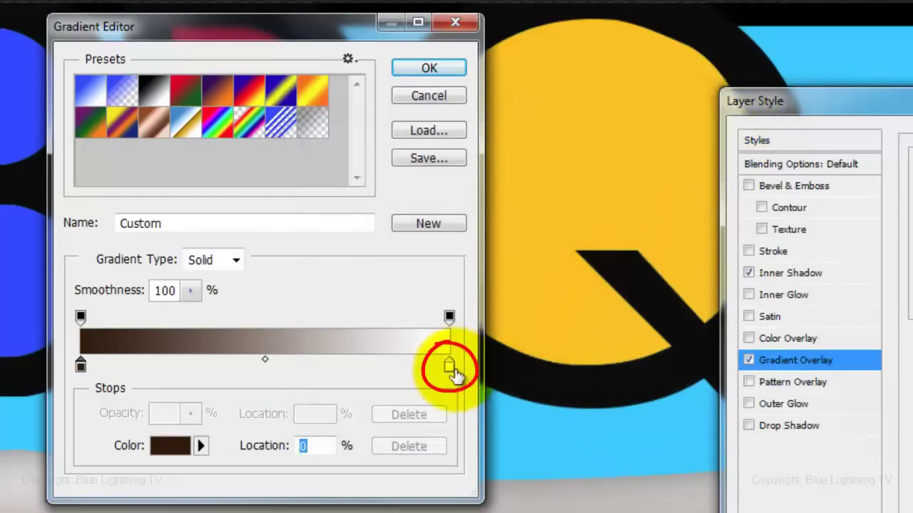
{"action": "left_click", "coordinate": [174, 447]}
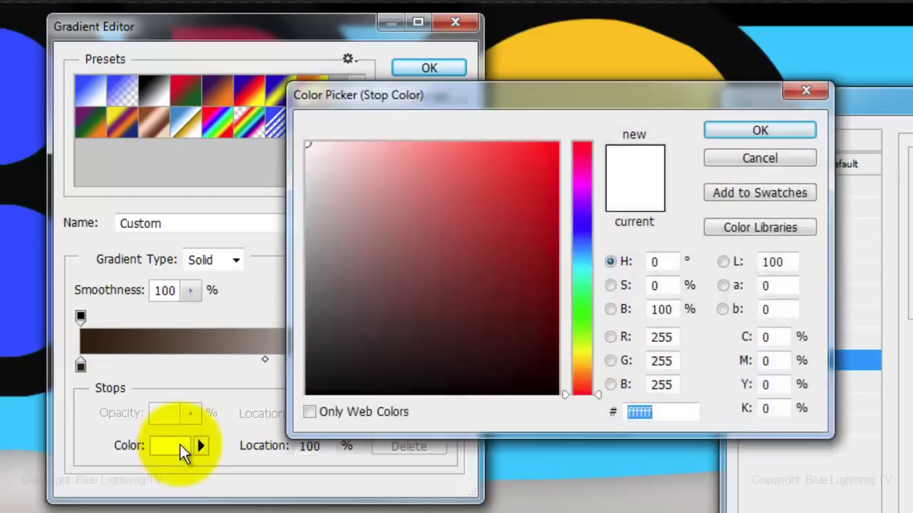
{"action": "type", "text": "c6"}
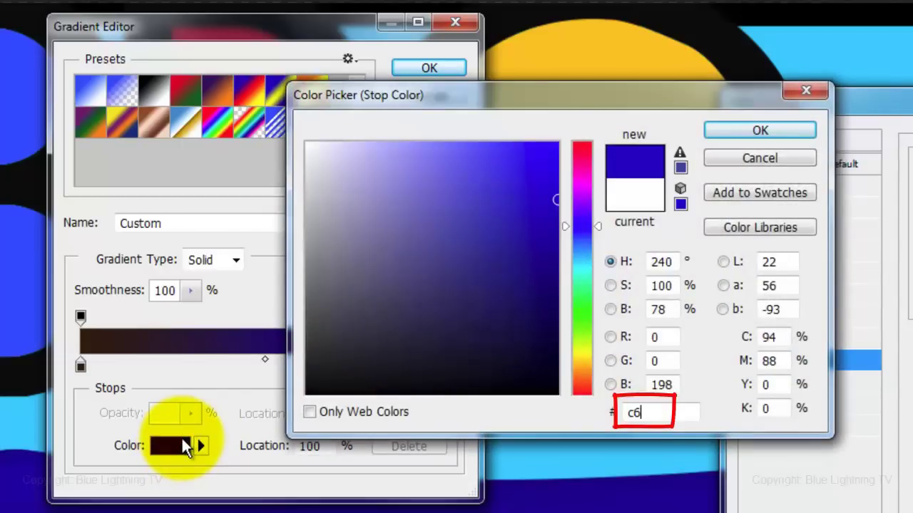
{"action": "type", "text": "6815"}
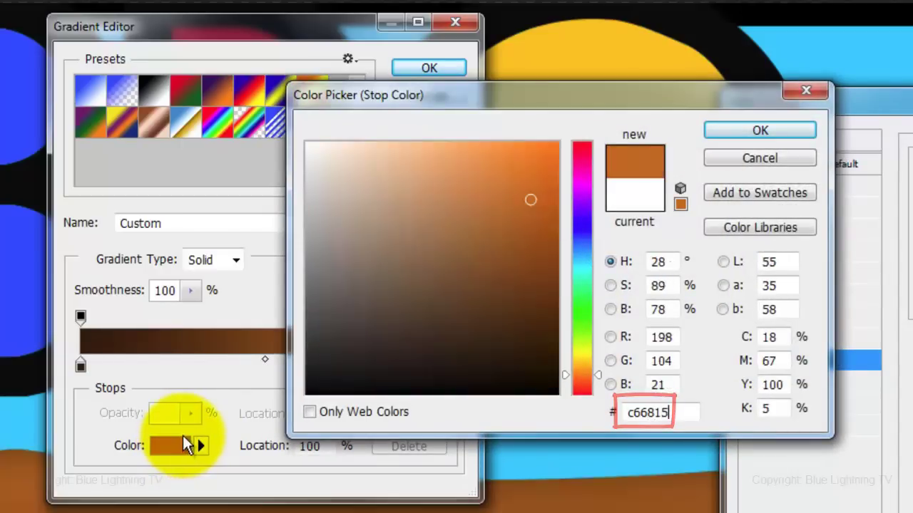
{"action": "left_click", "coordinate": [760, 133]}
{"action": "left_click", "coordinate": [435, 68]}
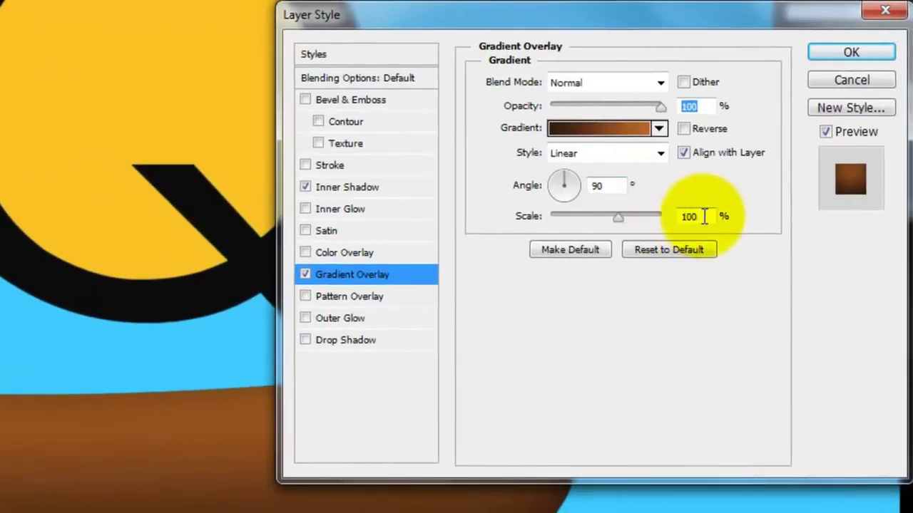
- Set the gradient overlay to 72% scale in Overlay blend mode and apply the style
{"action": "double_click", "coordinate": [690, 216]}
{"action": "type", "text": "72"}
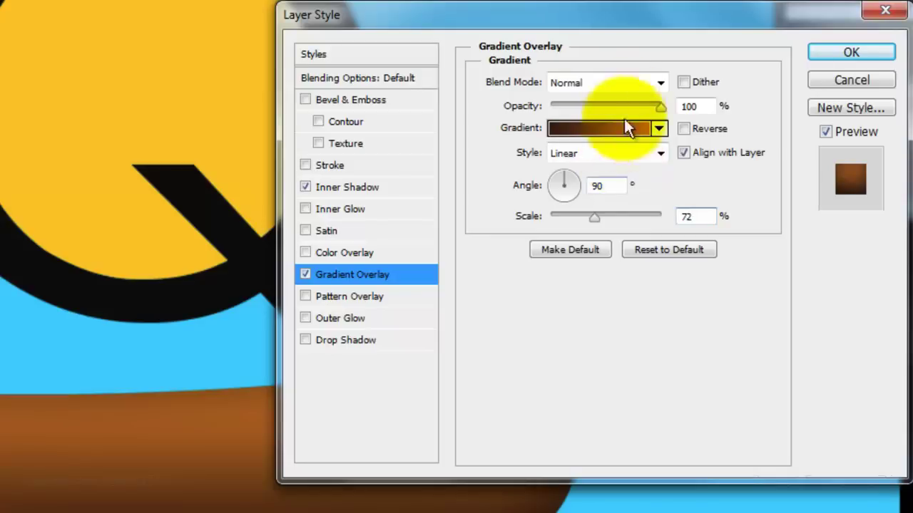
{"action": "left_click", "coordinate": [619, 82]}
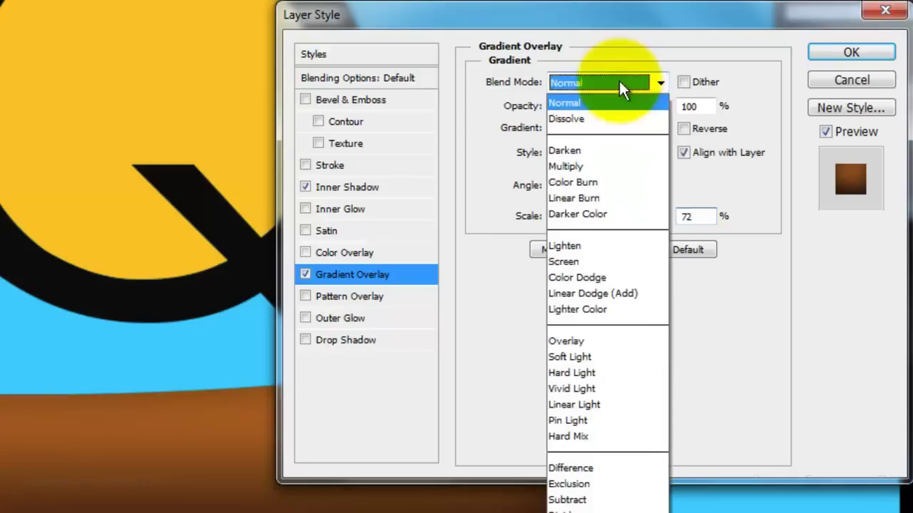
{"action": "left_click", "coordinate": [593, 339]}
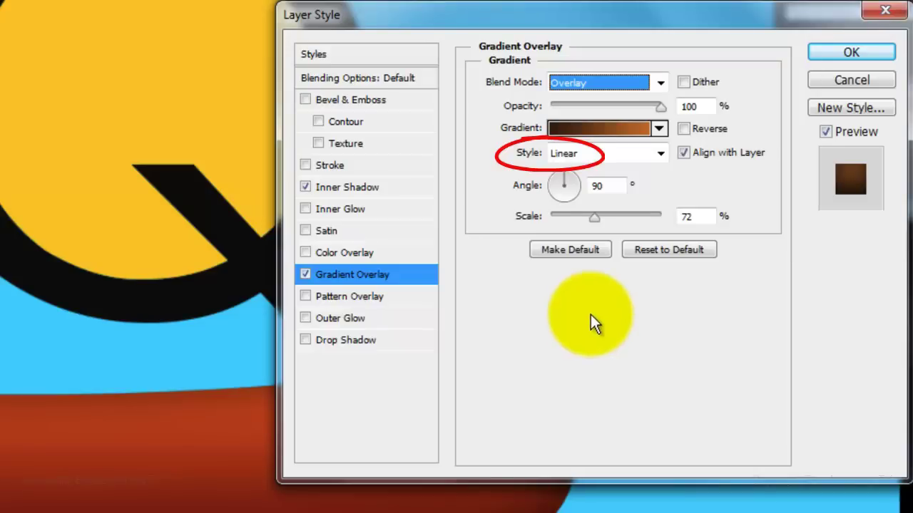
{"action": "left_click", "coordinate": [845, 54]}
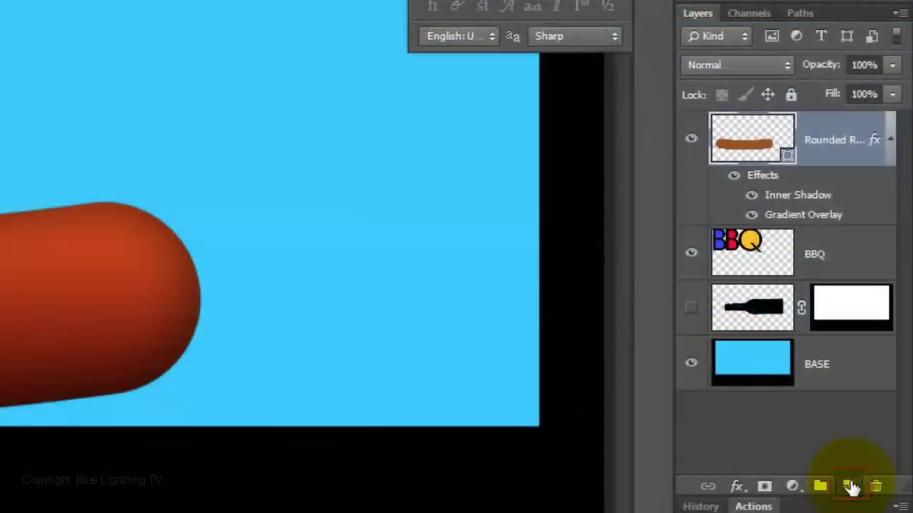
- Add a new layer above the sausage named MUSTARD
{"action": "left_click", "coordinate": [848, 486]}
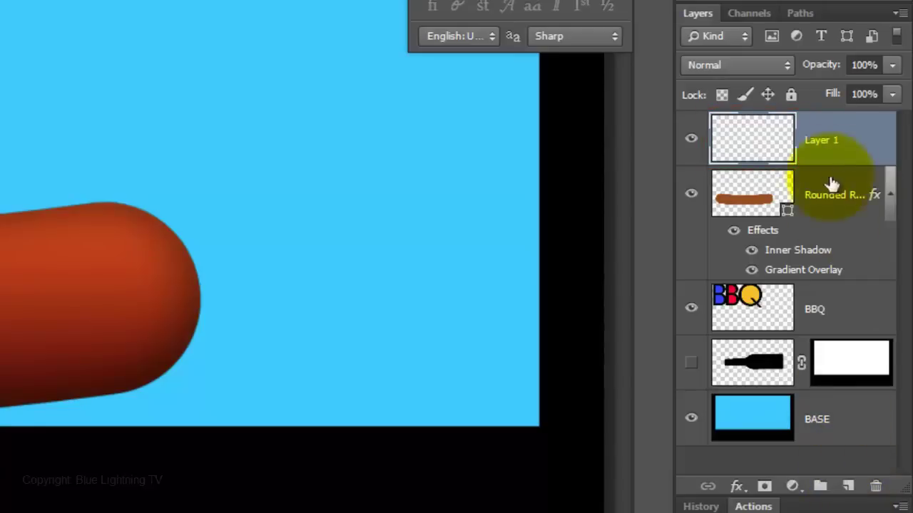
{"action": "double_click", "coordinate": [806, 139]}
{"action": "type", "text": "MUSTARD"}
{"action": "key", "text": "Return"}
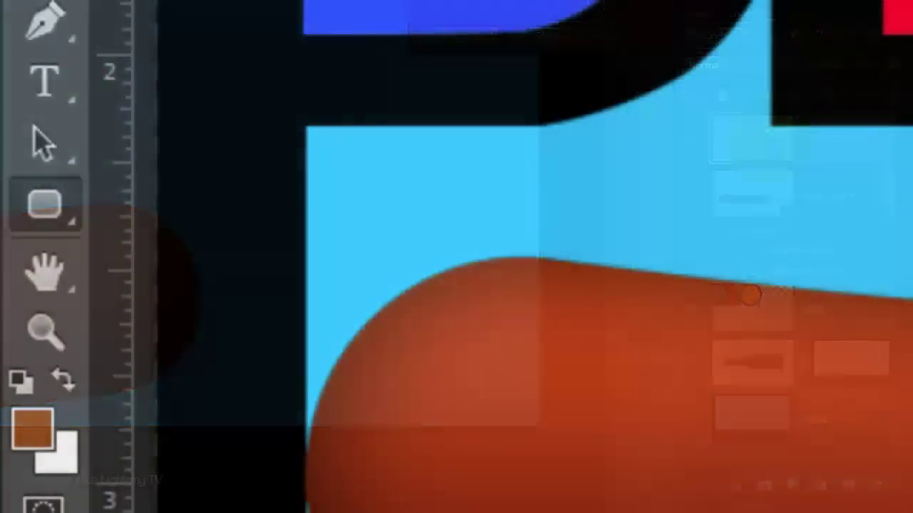
- Draw a thin rounded-rectangle stripe in the Q's yellow (ffc106) along the sausage top
{"action": "left_click", "coordinate": [44, 205]}
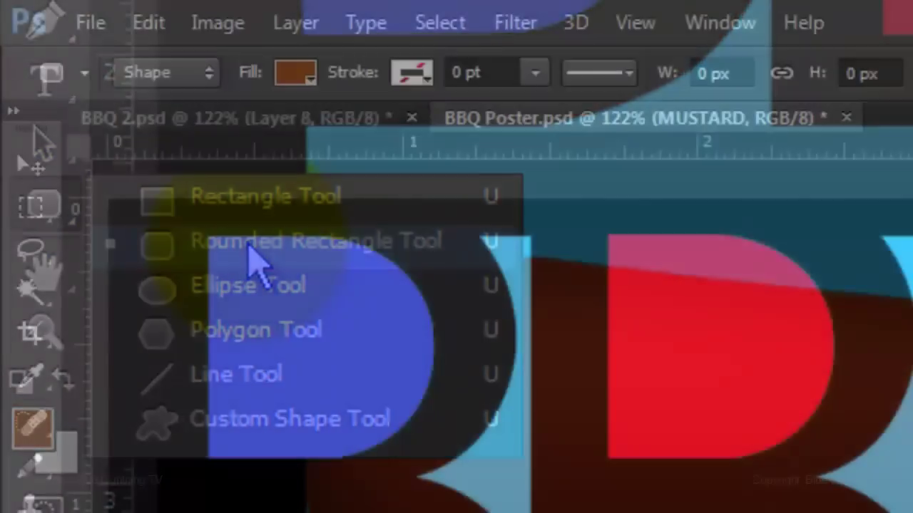
{"action": "left_click", "coordinate": [251, 251]}
{"action": "left_click", "coordinate": [296, 77]}
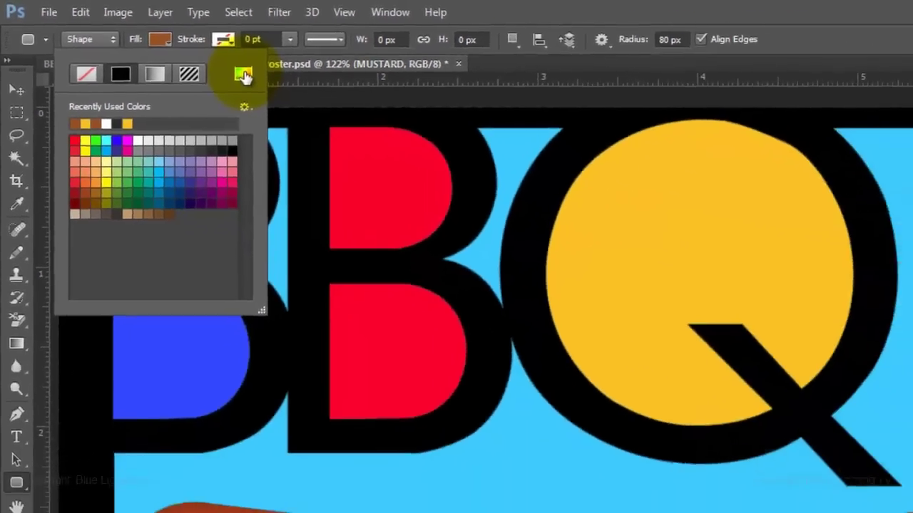
{"action": "left_click", "coordinate": [449, 141]}
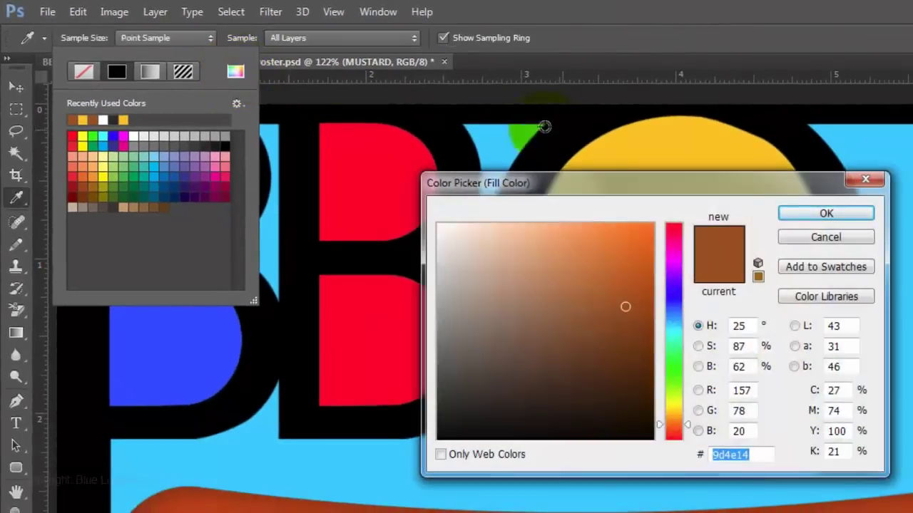
{"action": "left_click", "coordinate": [663, 153]}
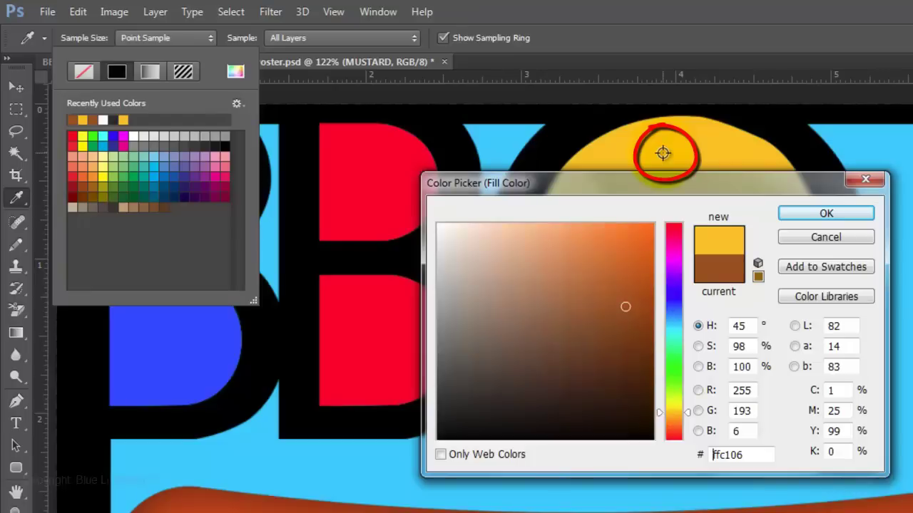
{"action": "left_click", "coordinate": [826, 215]}
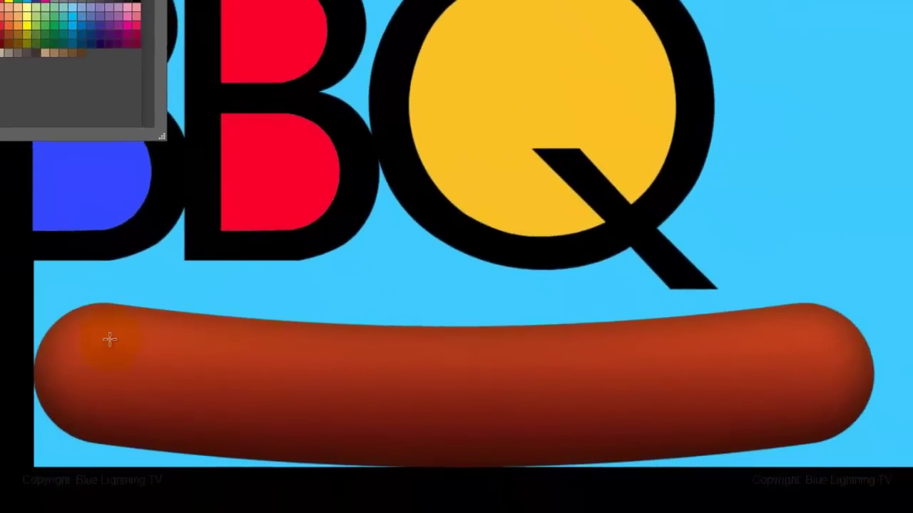
{"action": "left_click_drag", "start_coordinate": [100, 334], "coordinate": [814, 354]}
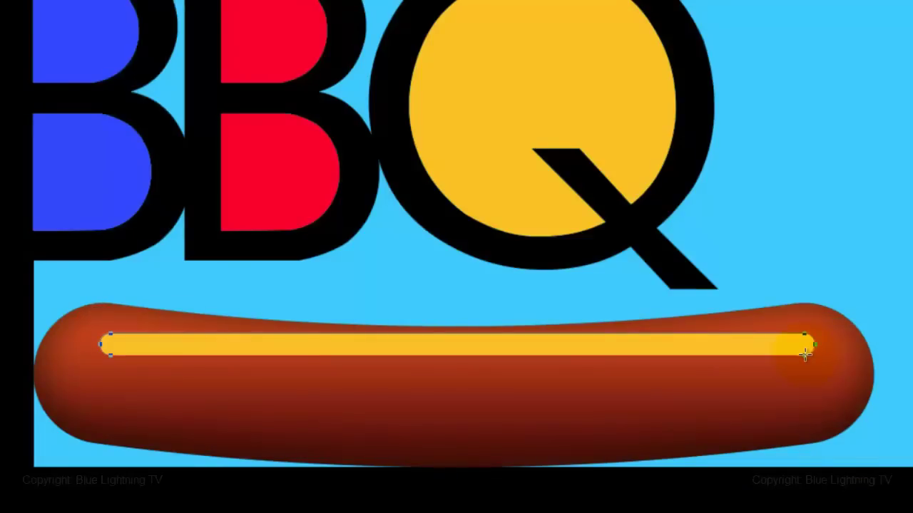
{"action": "key", "text": "ctrl+t"}
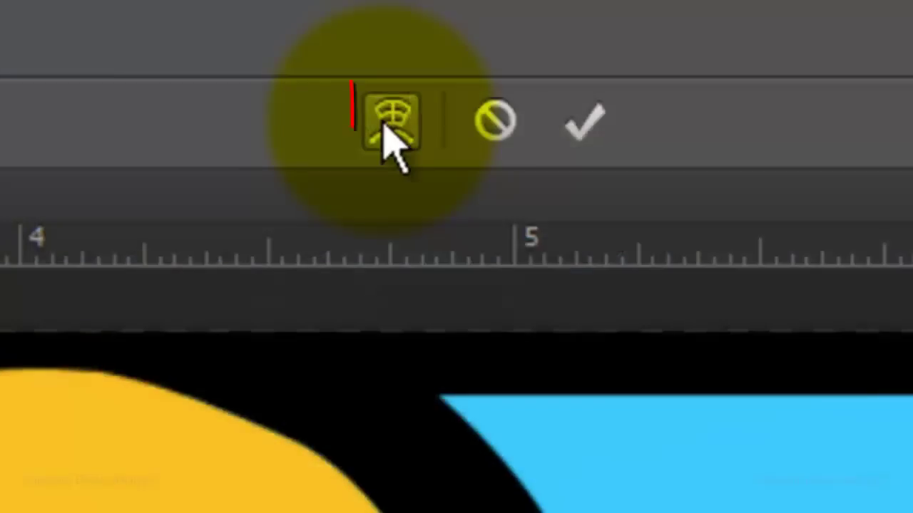
- Warp the mustard stripe with an Arc bend of -10% and convert it to a path
{"action": "left_click", "coordinate": [389, 127]}
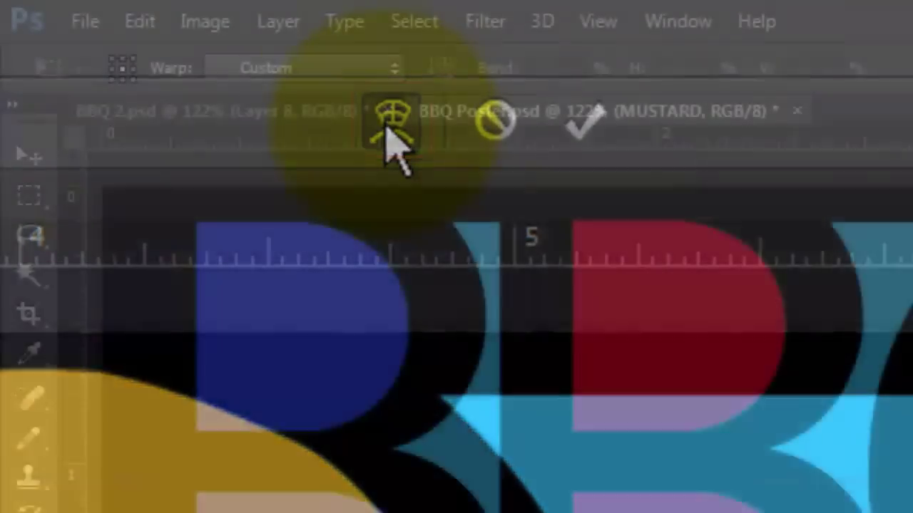
{"action": "left_click", "coordinate": [389, 67]}
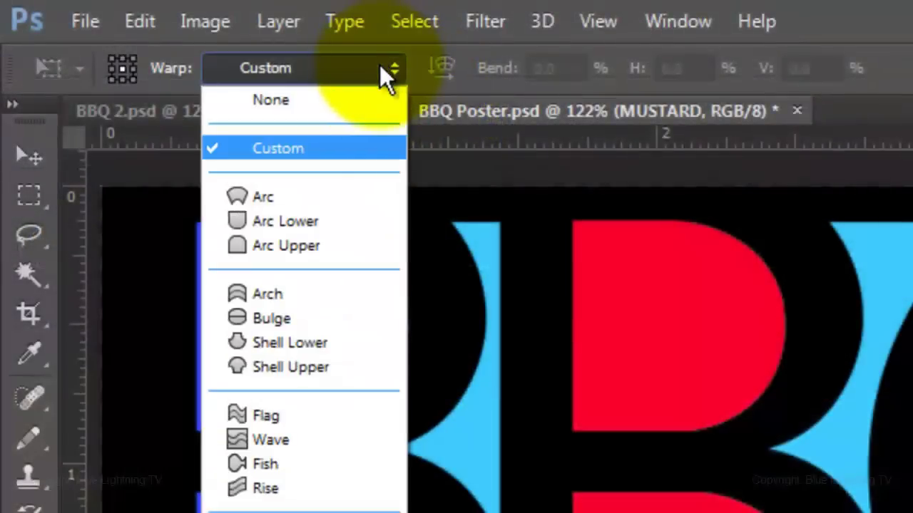
{"action": "left_click", "coordinate": [307, 199]}
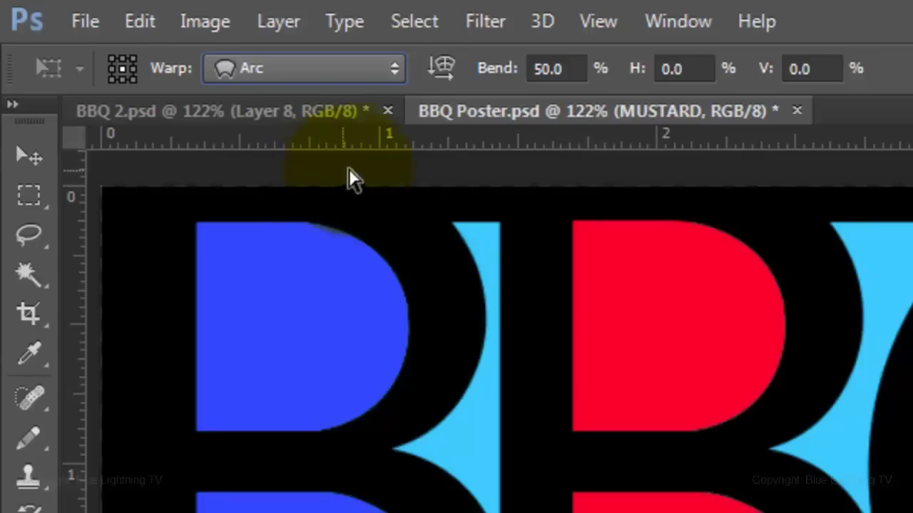
{"action": "double_click", "coordinate": [567, 67]}
{"action": "type", "text": "-10"}
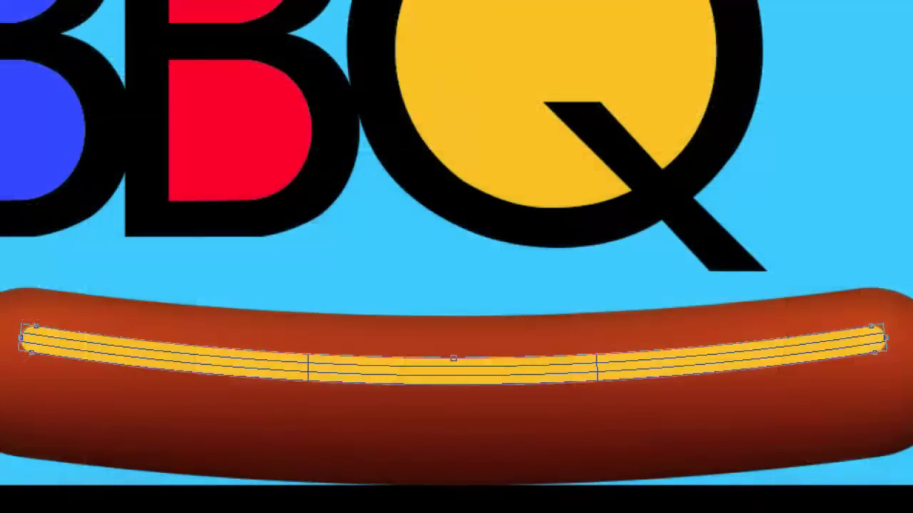
{"action": "key", "text": "Return"}
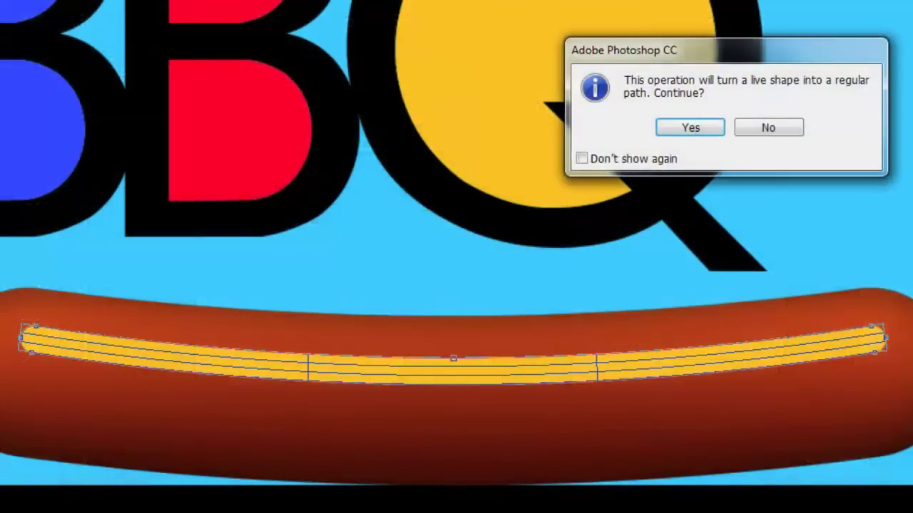
{"action": "left_click", "coordinate": [689, 129]}
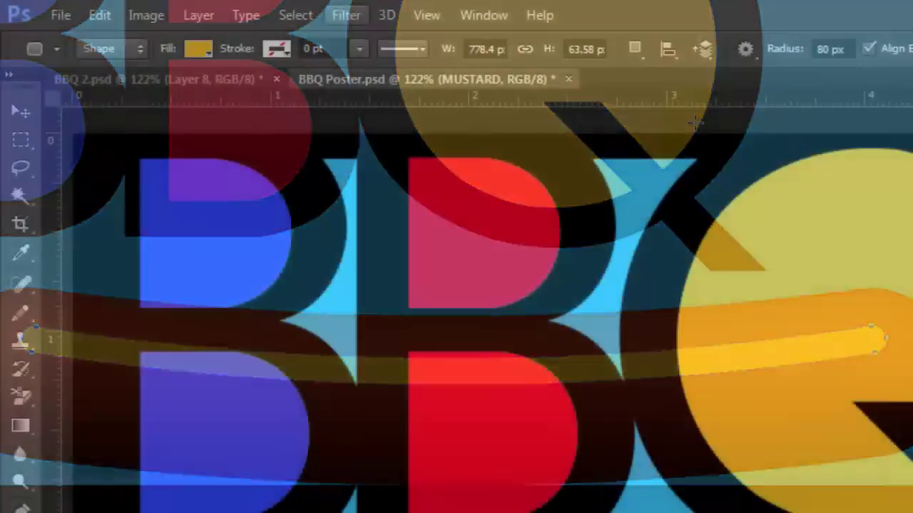
- Rasterize the stripe and apply a Sine Wave: wavelength 10–121, amplitude 5–21
{"action": "left_click", "coordinate": [337, 18]}
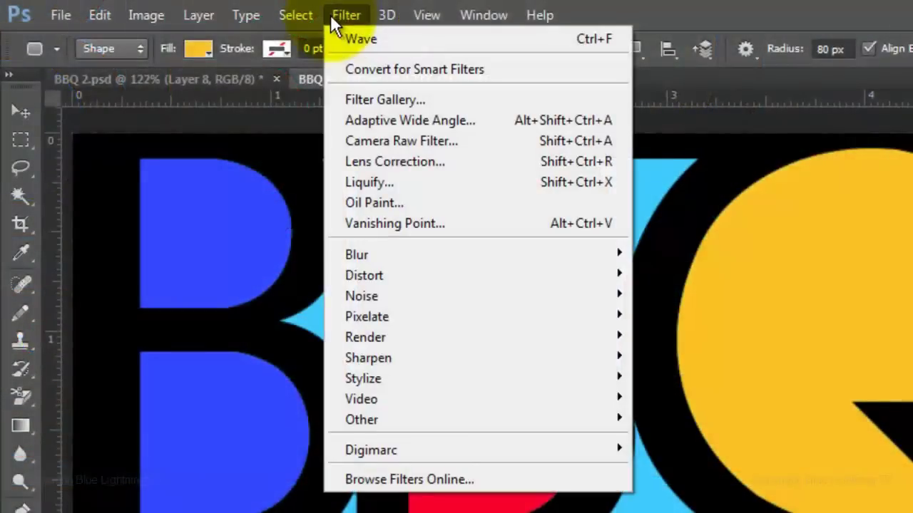
{"action": "mouse_move", "coordinate": [347, 274]}
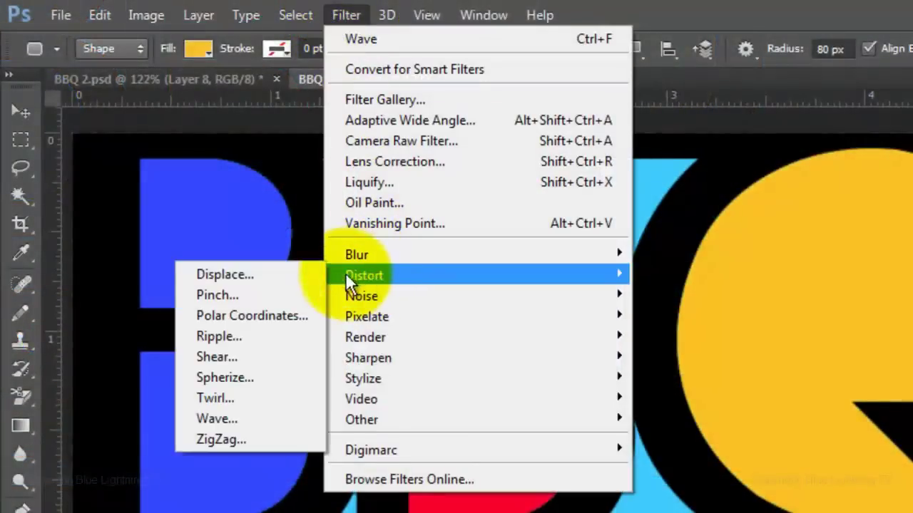
{"action": "left_click", "coordinate": [233, 418]}
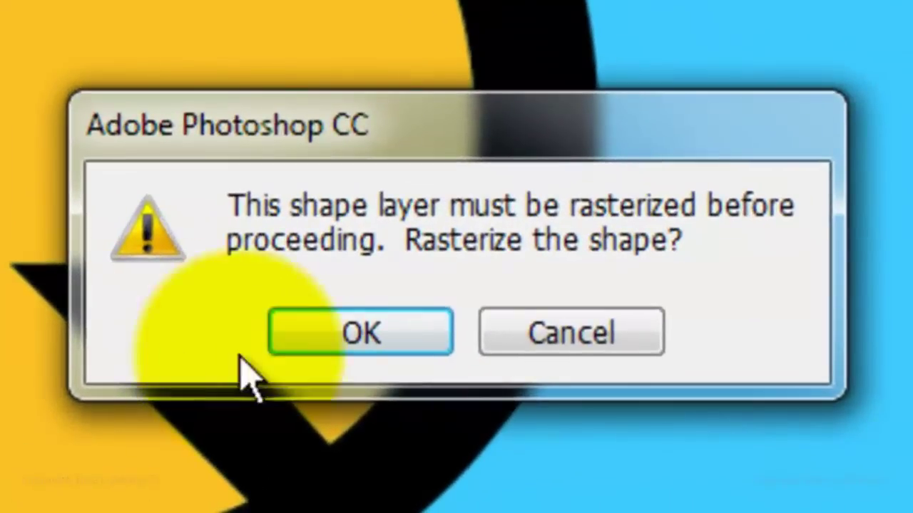
{"action": "left_click", "coordinate": [335, 326]}
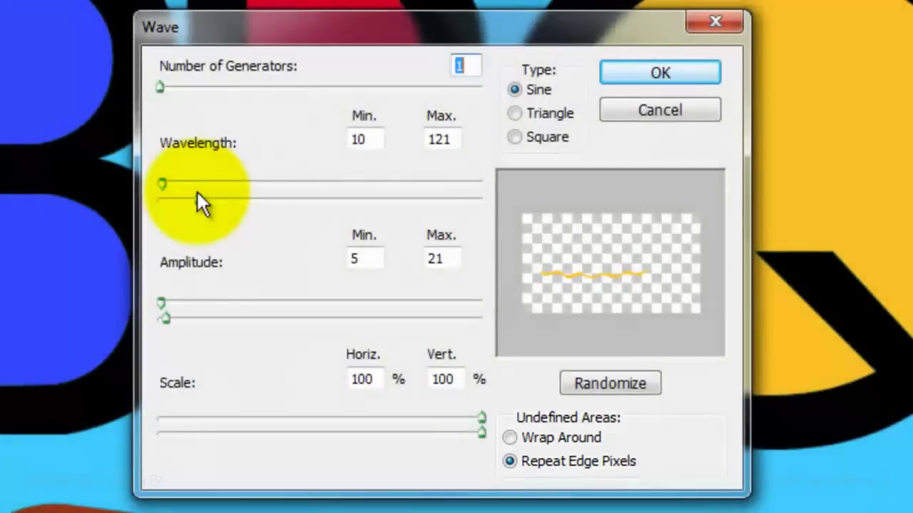
{"action": "left_click", "coordinate": [660, 74]}
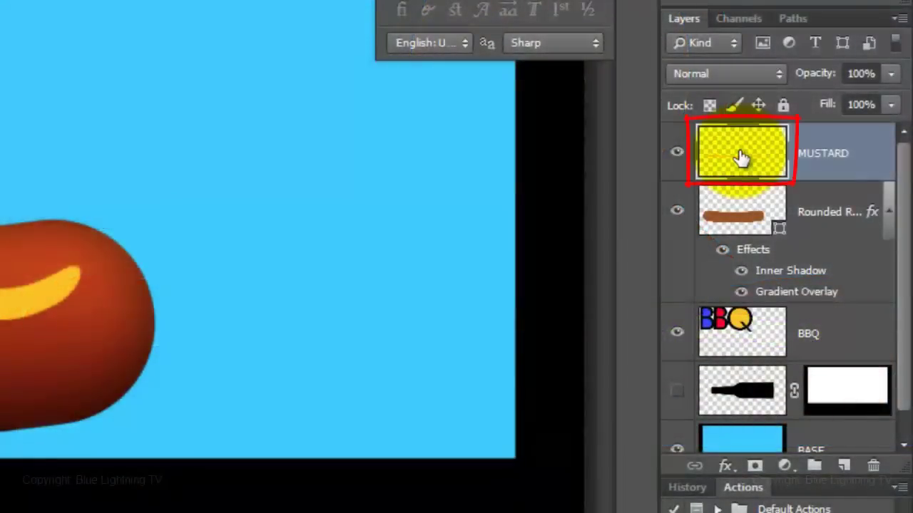
- Add a Bevel & Emboss to MUSTARD: size 22, soften 7, local angle 132°, altitude 26°
{"action": "double_click", "coordinate": [742, 158]}
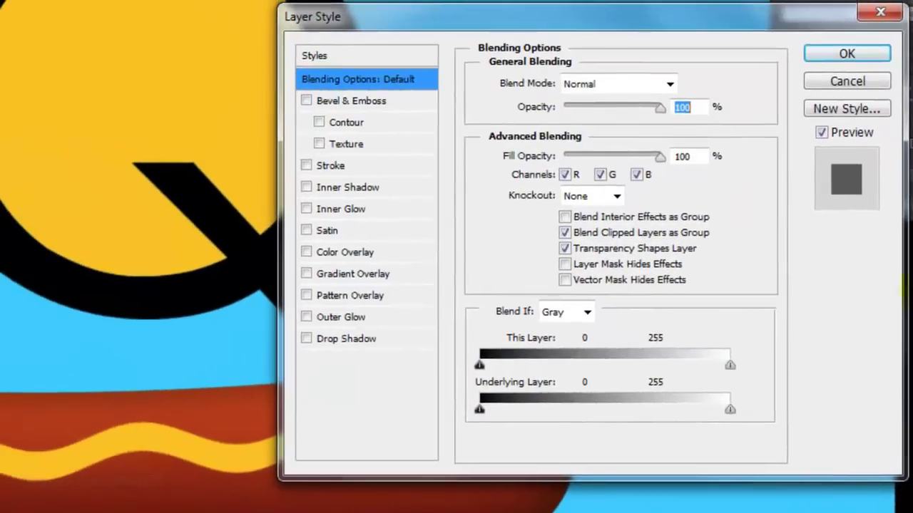
{"action": "left_click", "coordinate": [366, 101]}
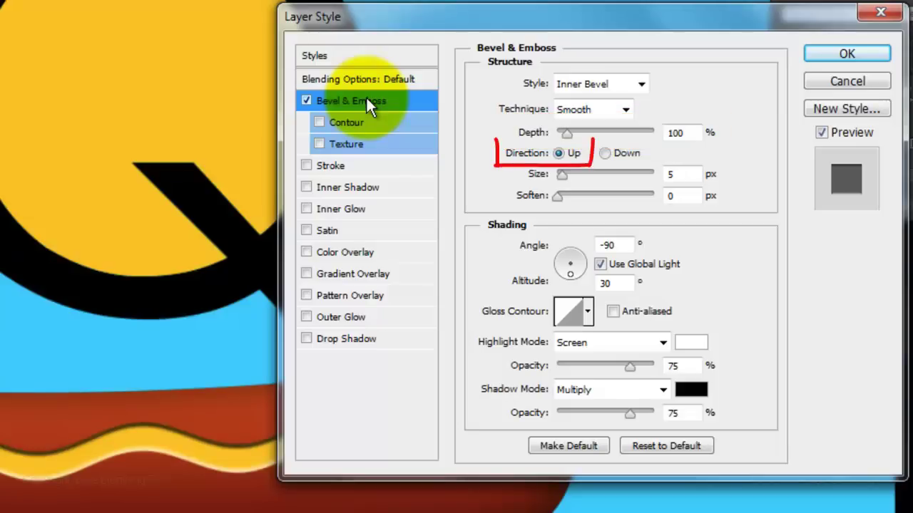
{"action": "double_click", "coordinate": [682, 175]}
{"action": "type", "text": "22"}
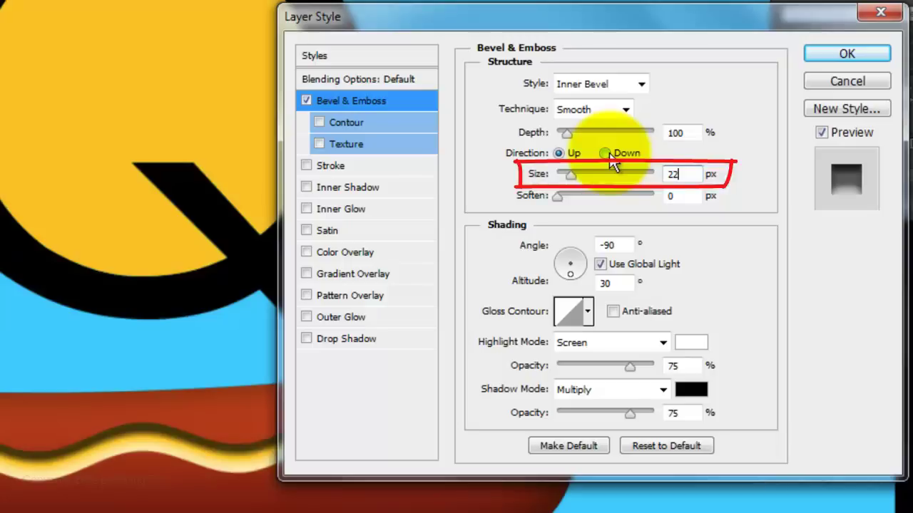
{"action": "double_click", "coordinate": [673, 195]}
{"action": "type", "text": "7"}
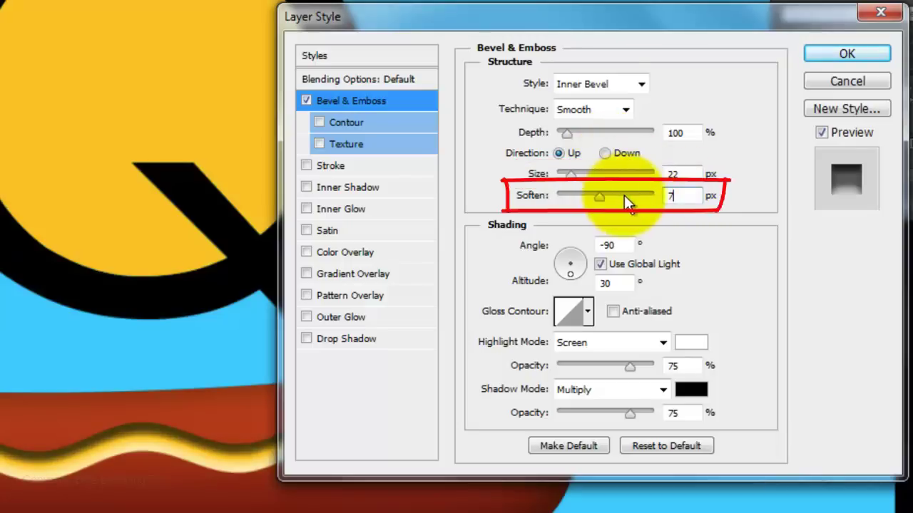
{"action": "left_click", "coordinate": [600, 265]}
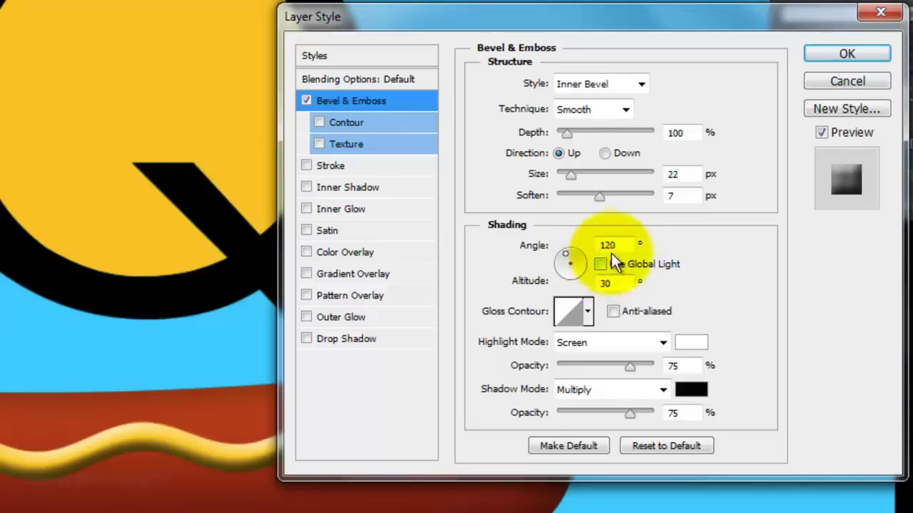
{"action": "double_click", "coordinate": [607, 245]}
{"action": "type", "text": "132"}
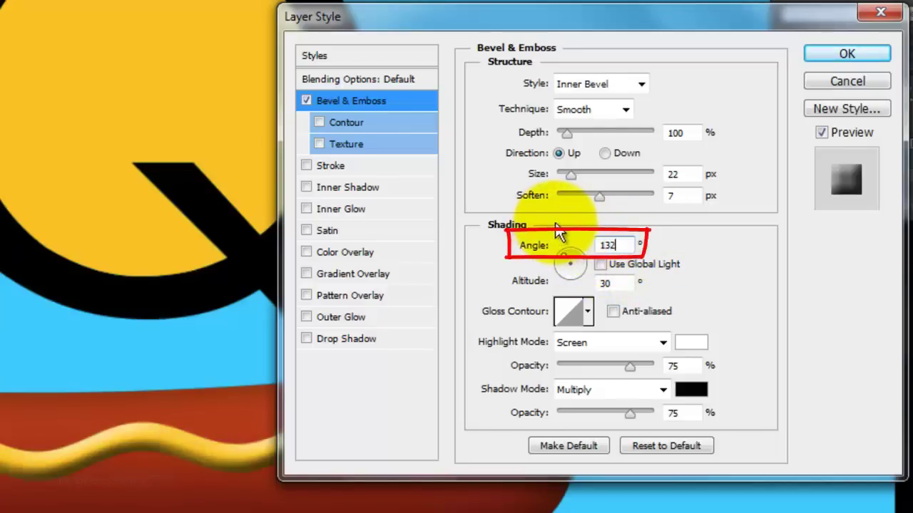
{"action": "double_click", "coordinate": [606, 283]}
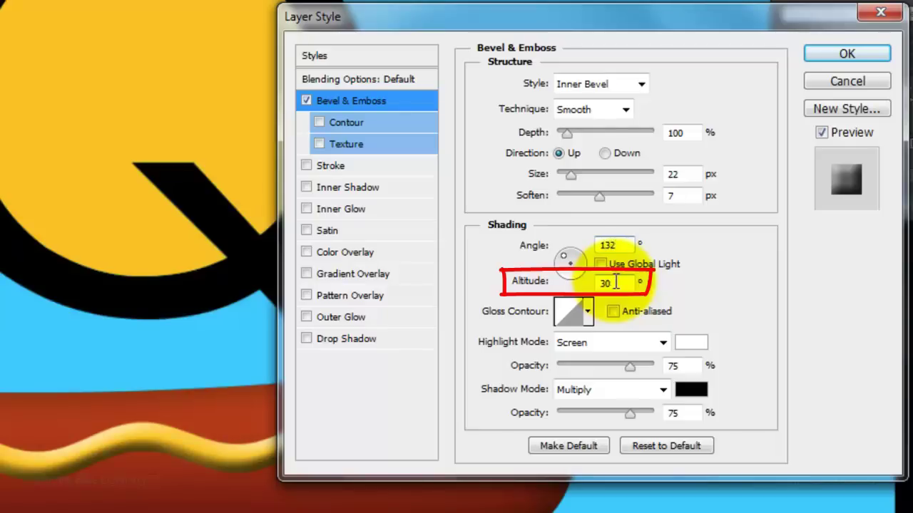
{"action": "type", "text": "26"}
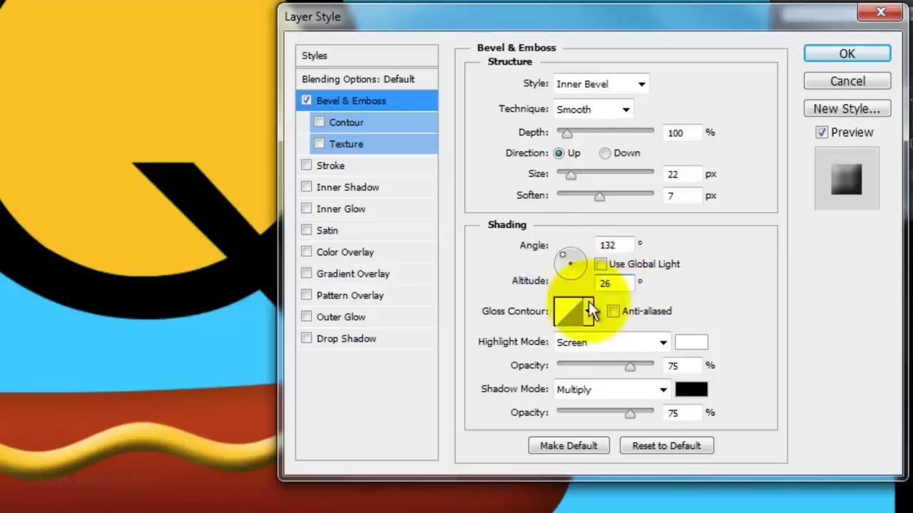
- Set bevel highlights to Color Dodge 58%, shadows to Linear Burn 38%, and enable Drop Shadow
{"action": "left_click", "coordinate": [600, 343]}
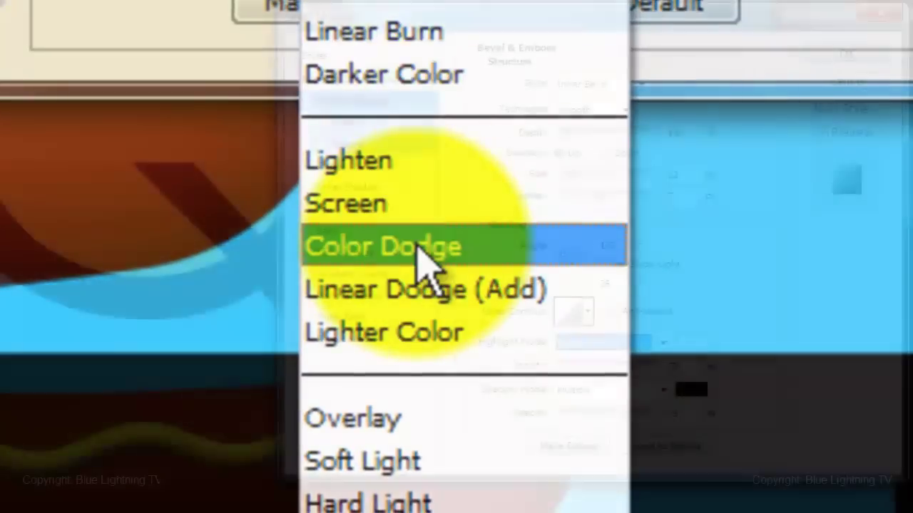
{"action": "left_click", "coordinate": [421, 246]}
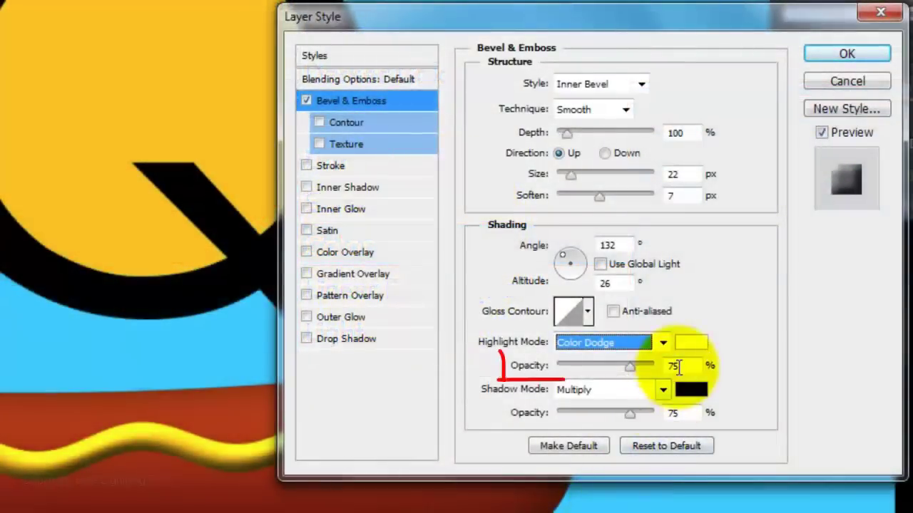
{"action": "double_click", "coordinate": [679, 366]}
{"action": "type", "text": "58"}
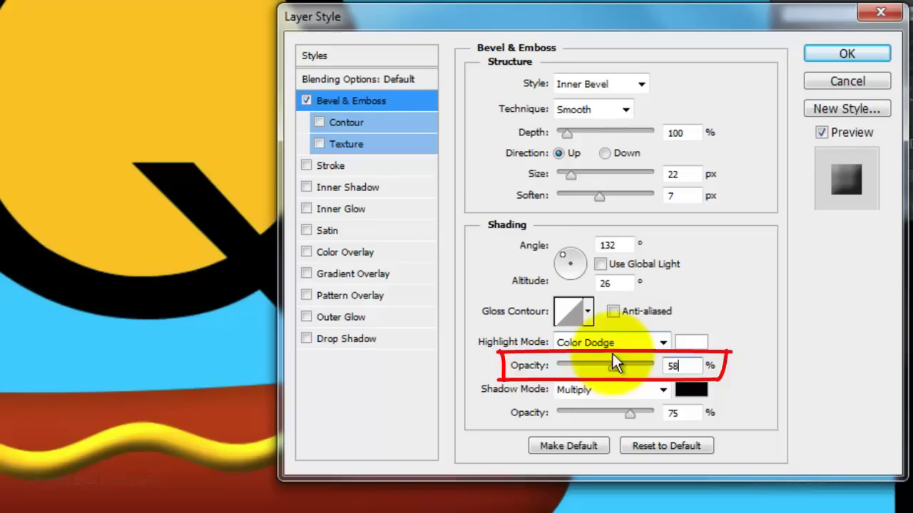
{"action": "left_click", "coordinate": [620, 390]}
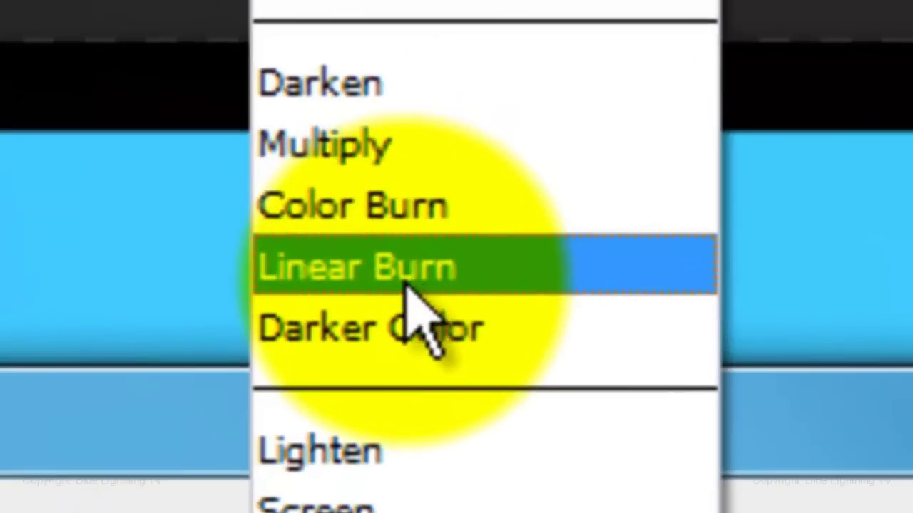
{"action": "left_click", "coordinate": [499, 118]}
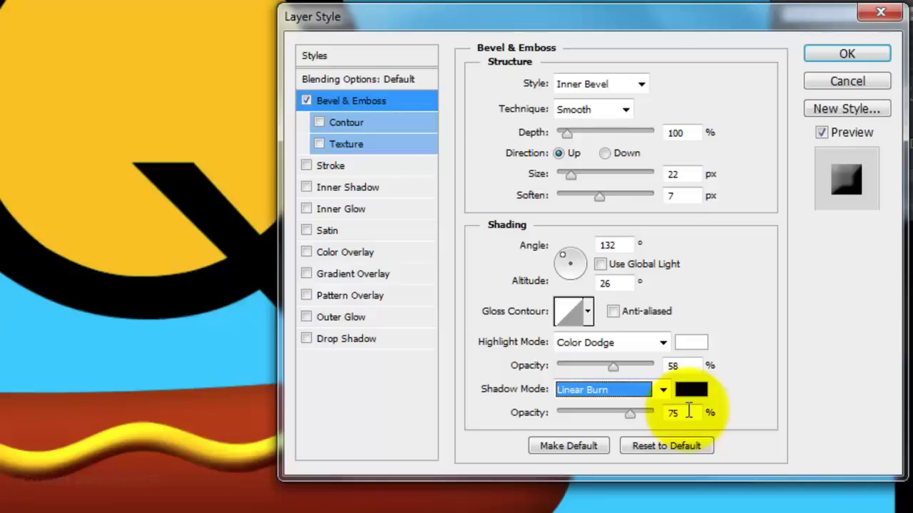
{"action": "double_click", "coordinate": [688, 412]}
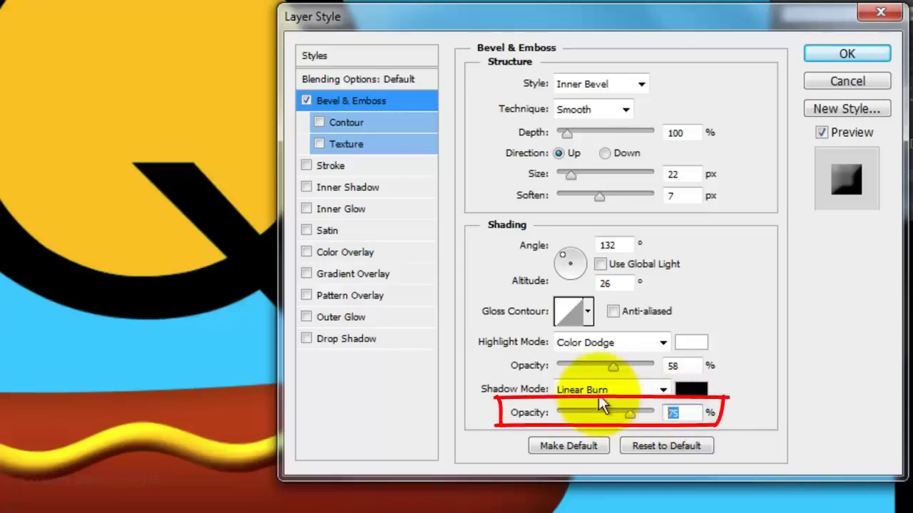
{"action": "type", "text": "38"}
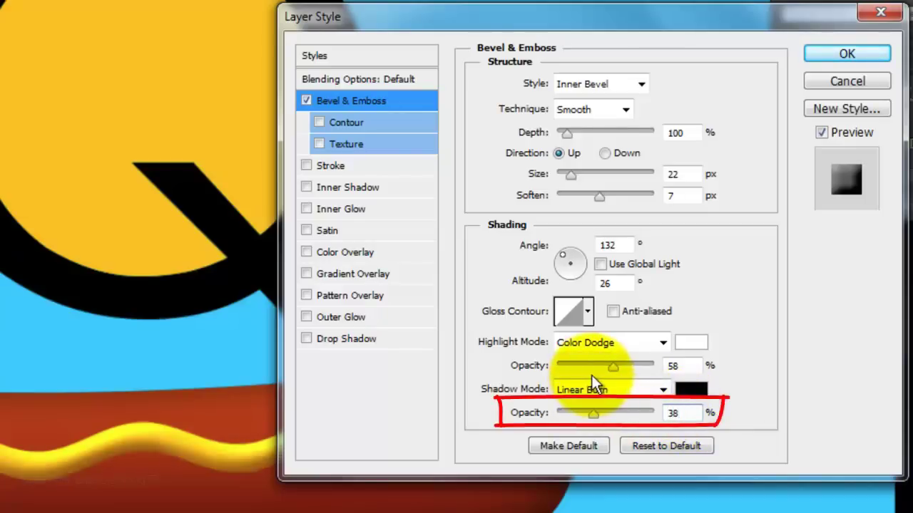
{"action": "left_click", "coordinate": [356, 339]}
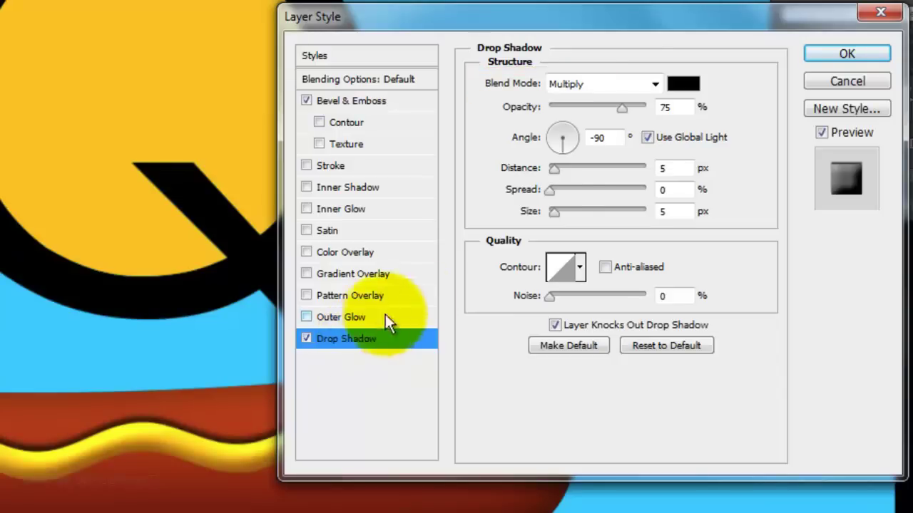
- Lower the mustard drop shadow to 22% opacity with its own 90° angle
{"action": "left_click_drag", "start_coordinate": [622, 107], "coordinate": [575, 106]}
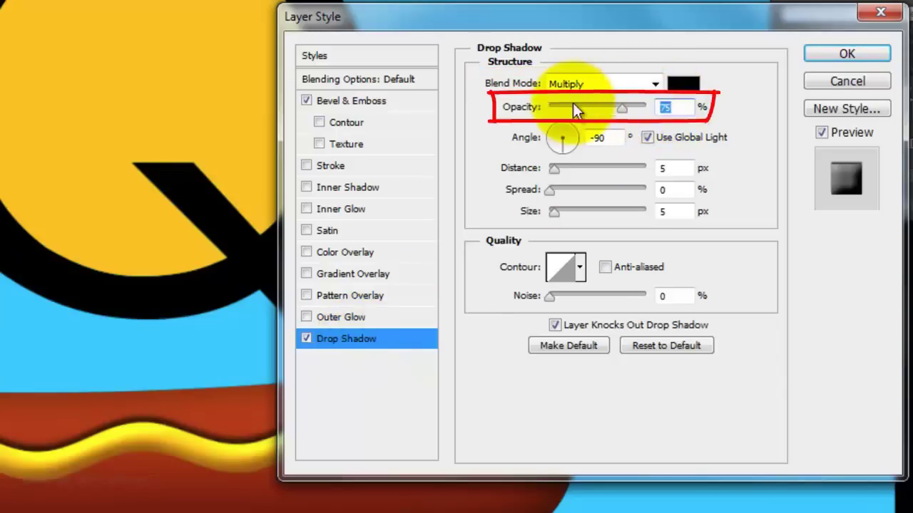
{"action": "left_click", "coordinate": [646, 137]}
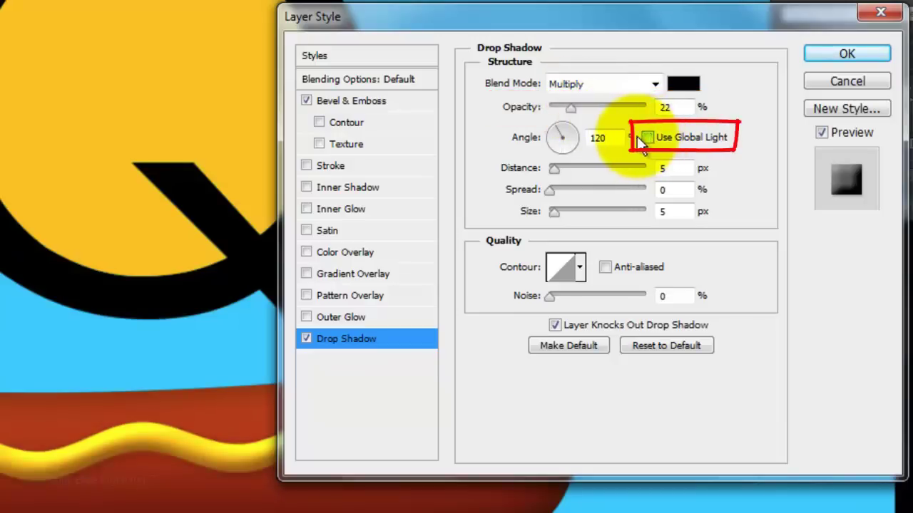
{"action": "left_click", "coordinate": [563, 128]}
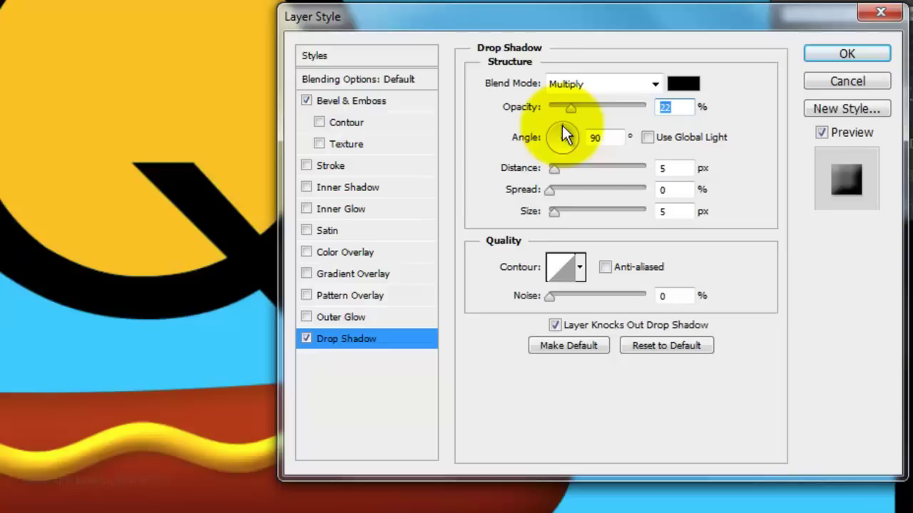